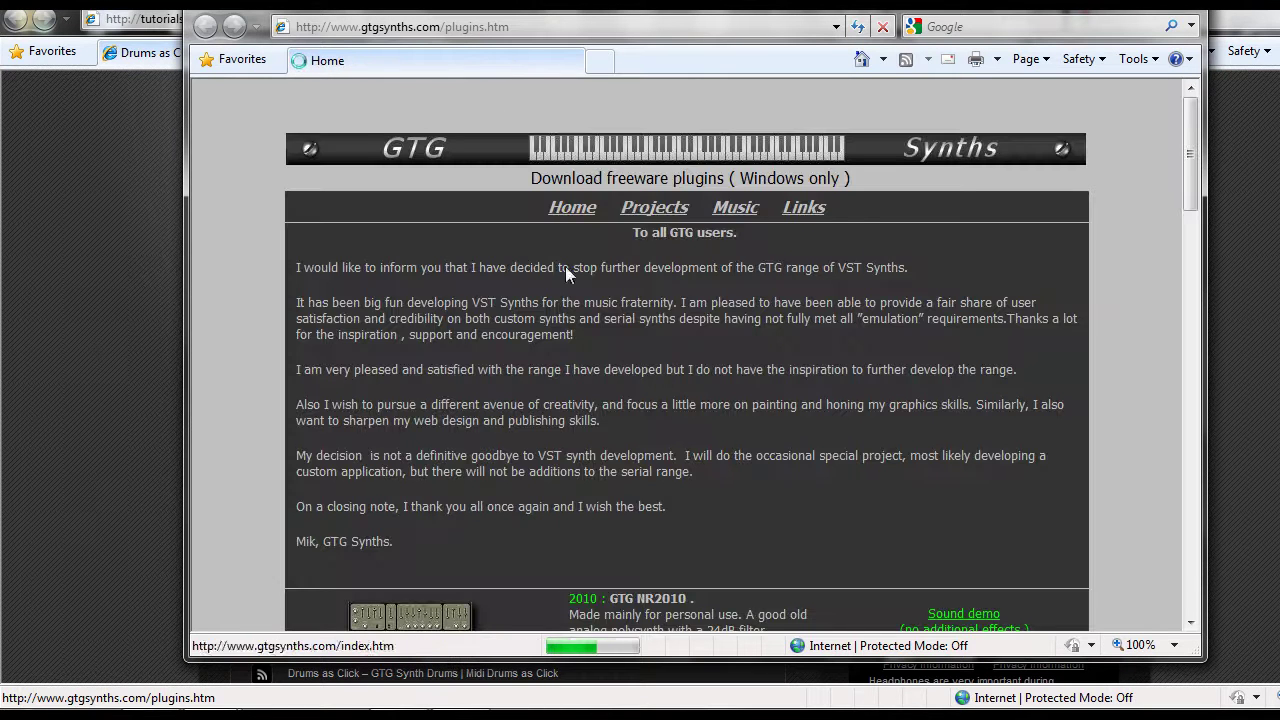
scroll(445, 336, down, 1)
scroll(445, 337, down, 5)
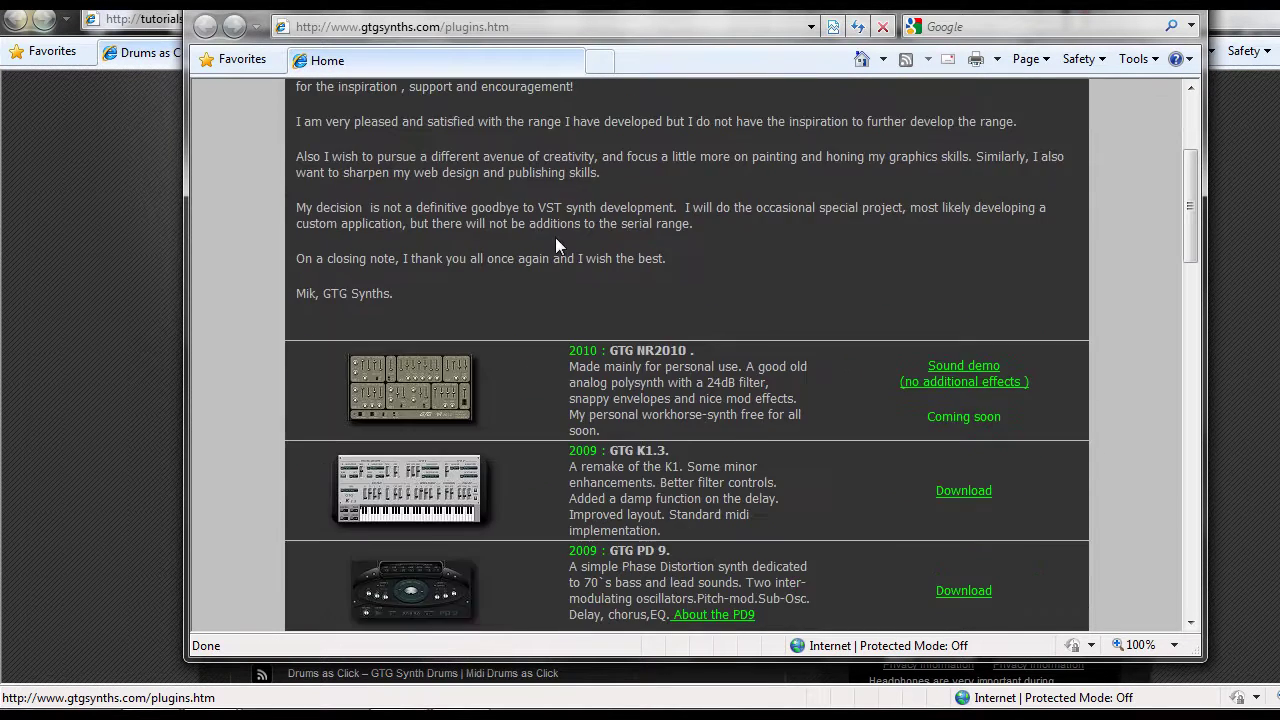
scroll(535, 115, down, 4)
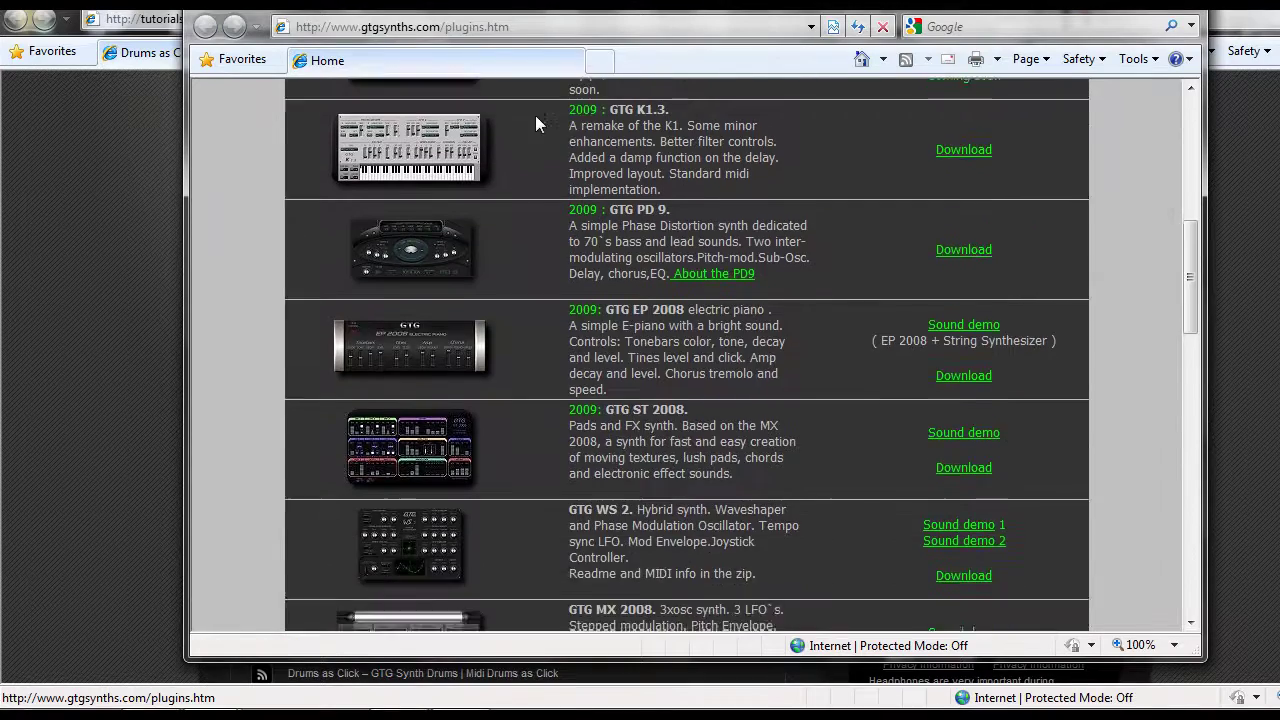
scroll(549, 128, down, 10)
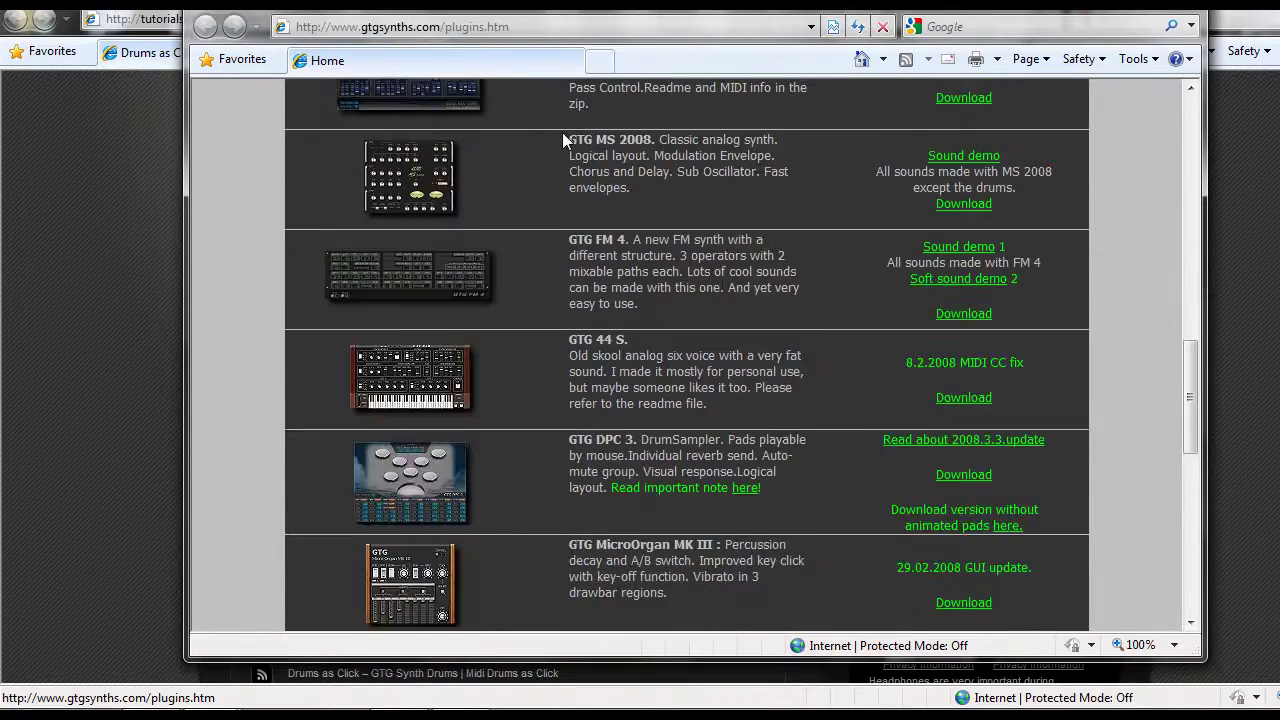
scroll(604, 130, down, 4)
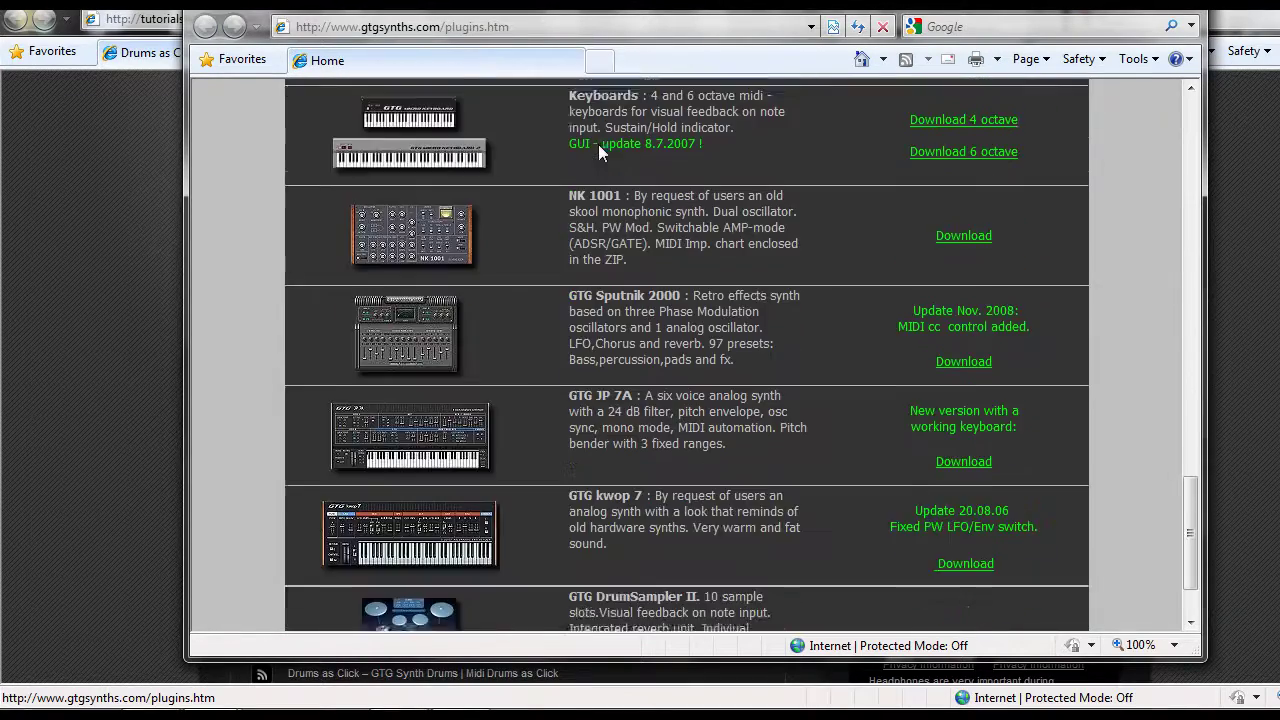
scroll(647, 208, up, 6)
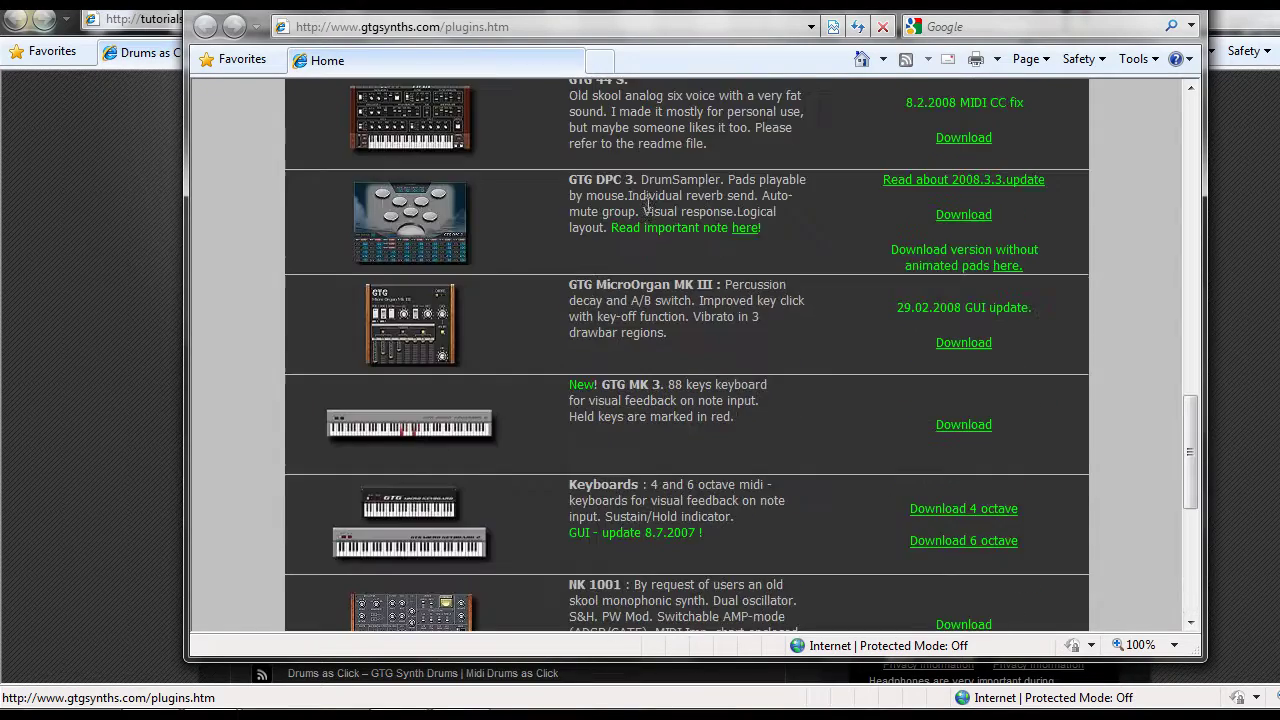
scroll(653, 203, up, 8)
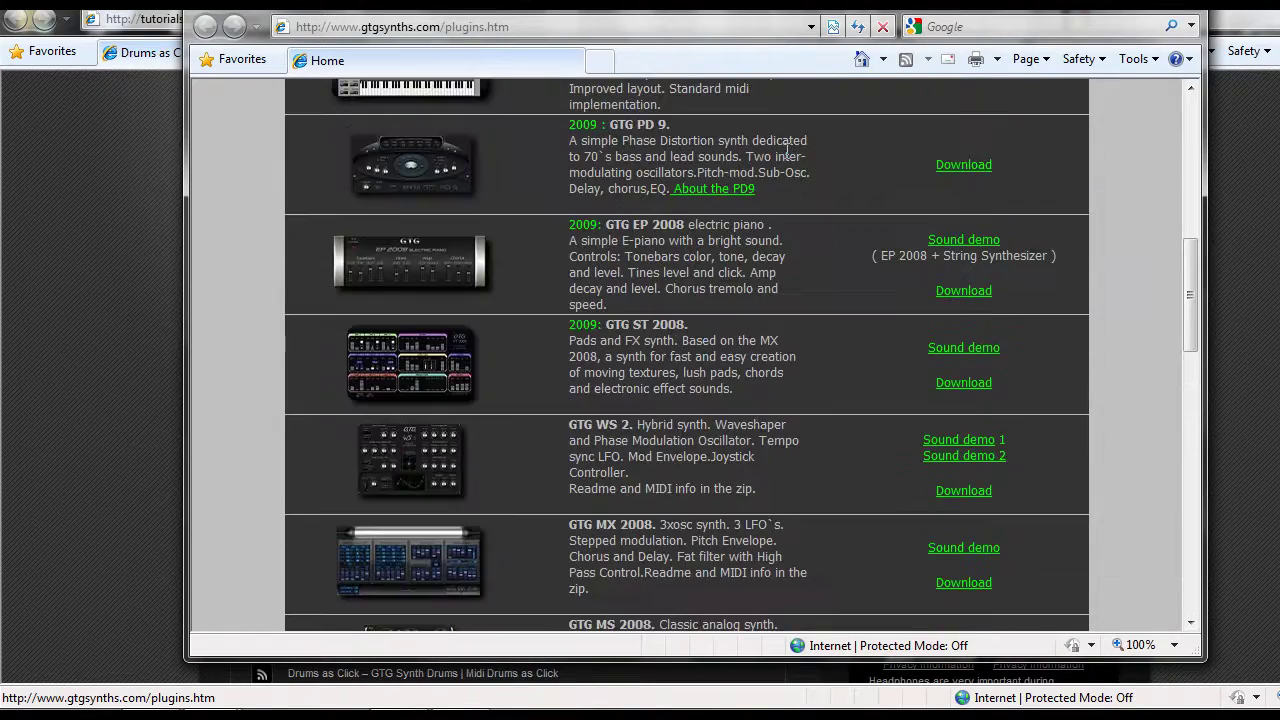
scroll(785, 150, up, 6)
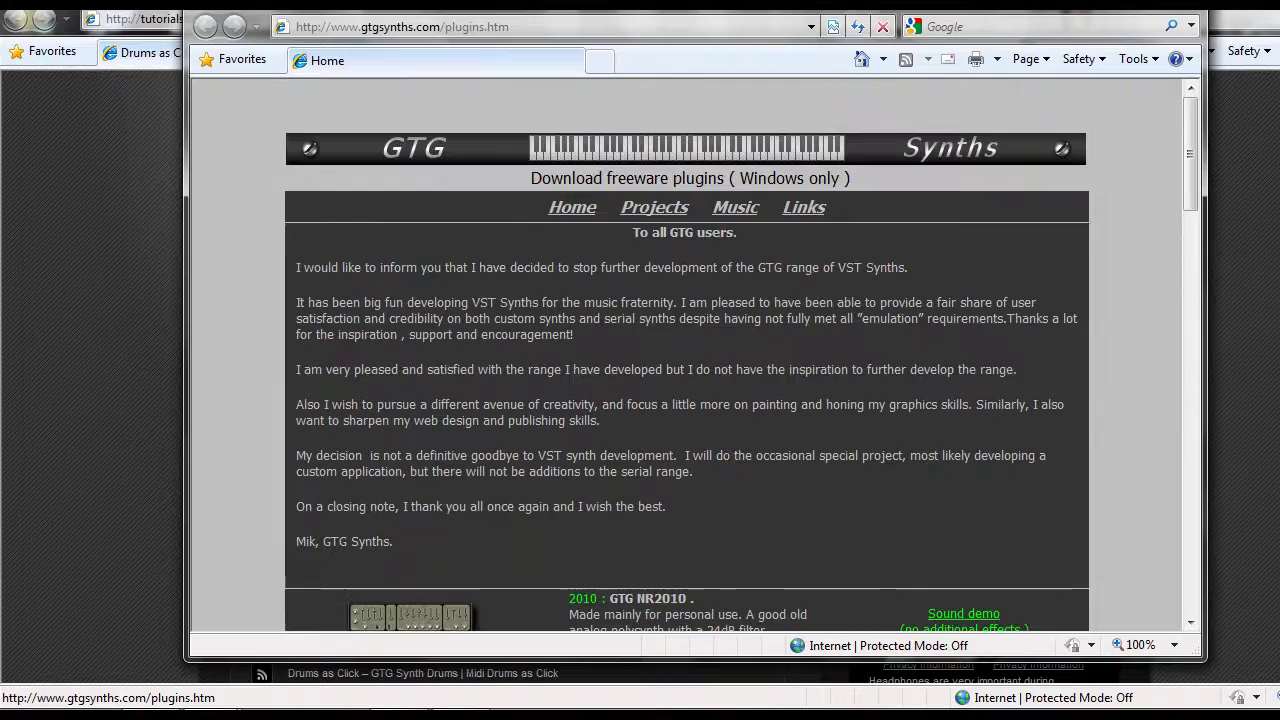
scroll(1044, 225, down, 15)
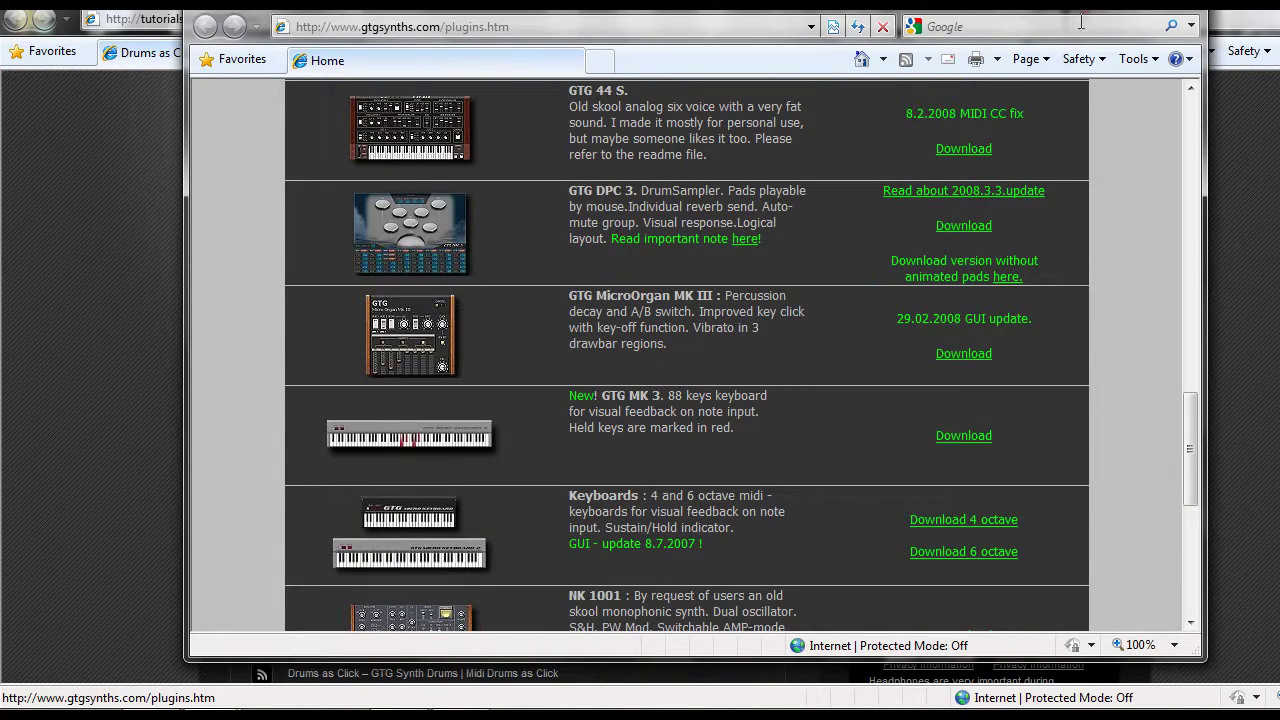
- Close the GTG Synths window, then download GTG_DPC_3.zip and open it directly
key(alt+F4)
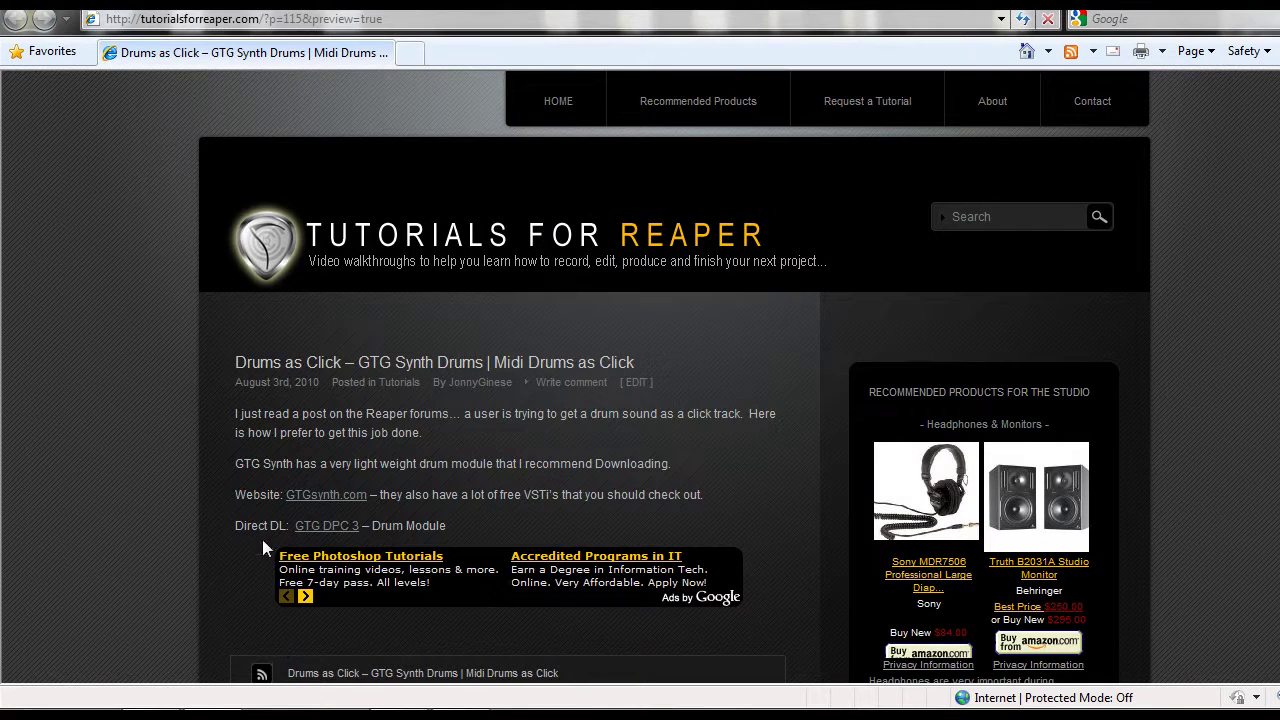
click(352, 528)
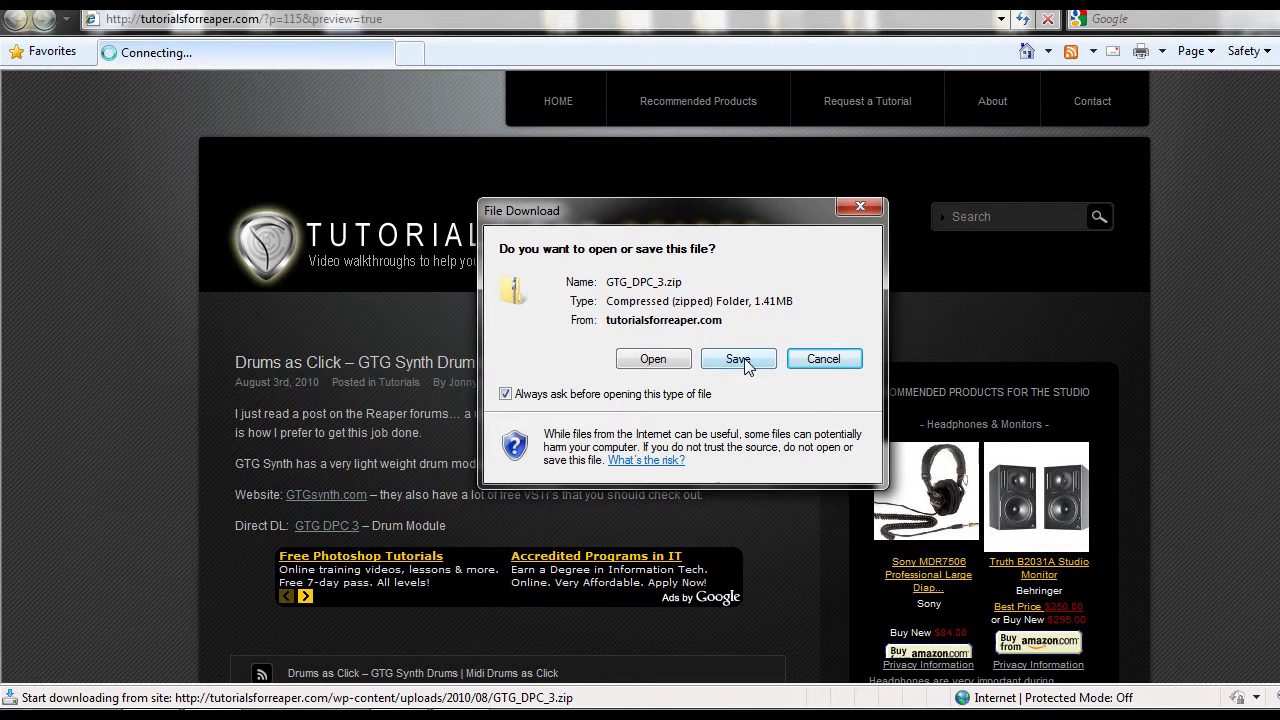
click(648, 360)
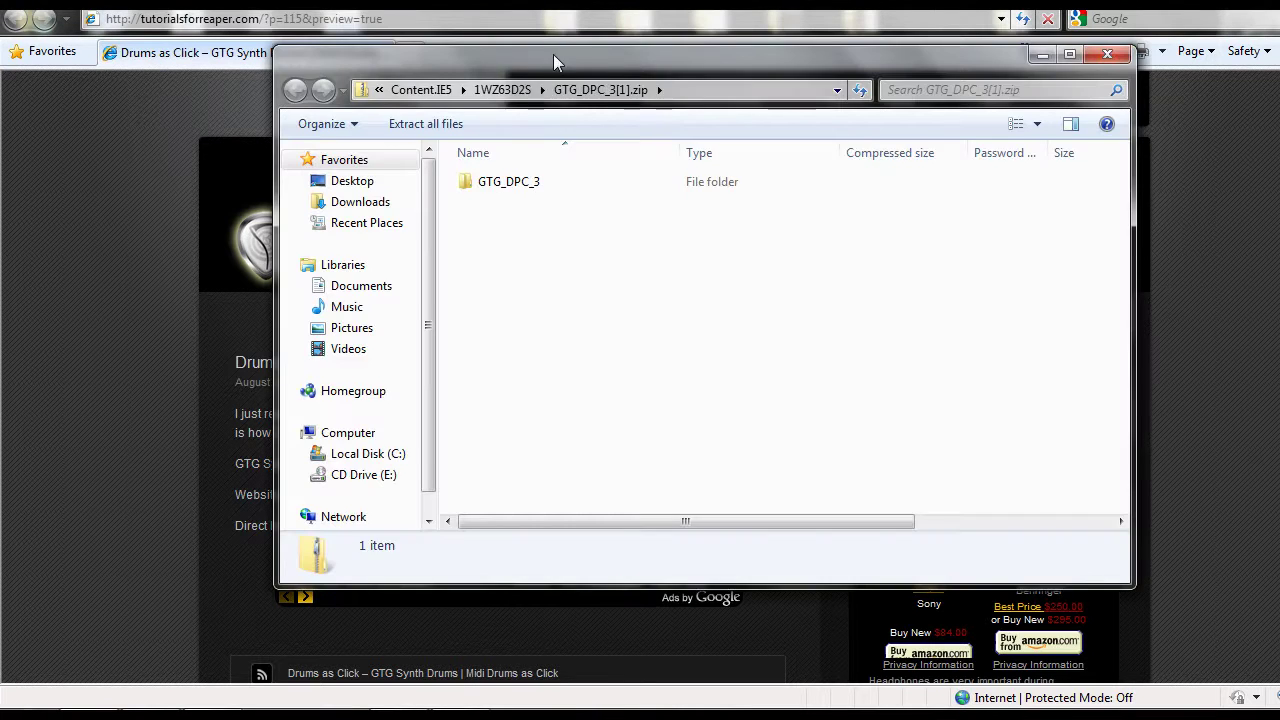
- Open the GTG_DPC_3 folder inside the zip and a Computer window beside it
drag(553, 54, 550, 110)
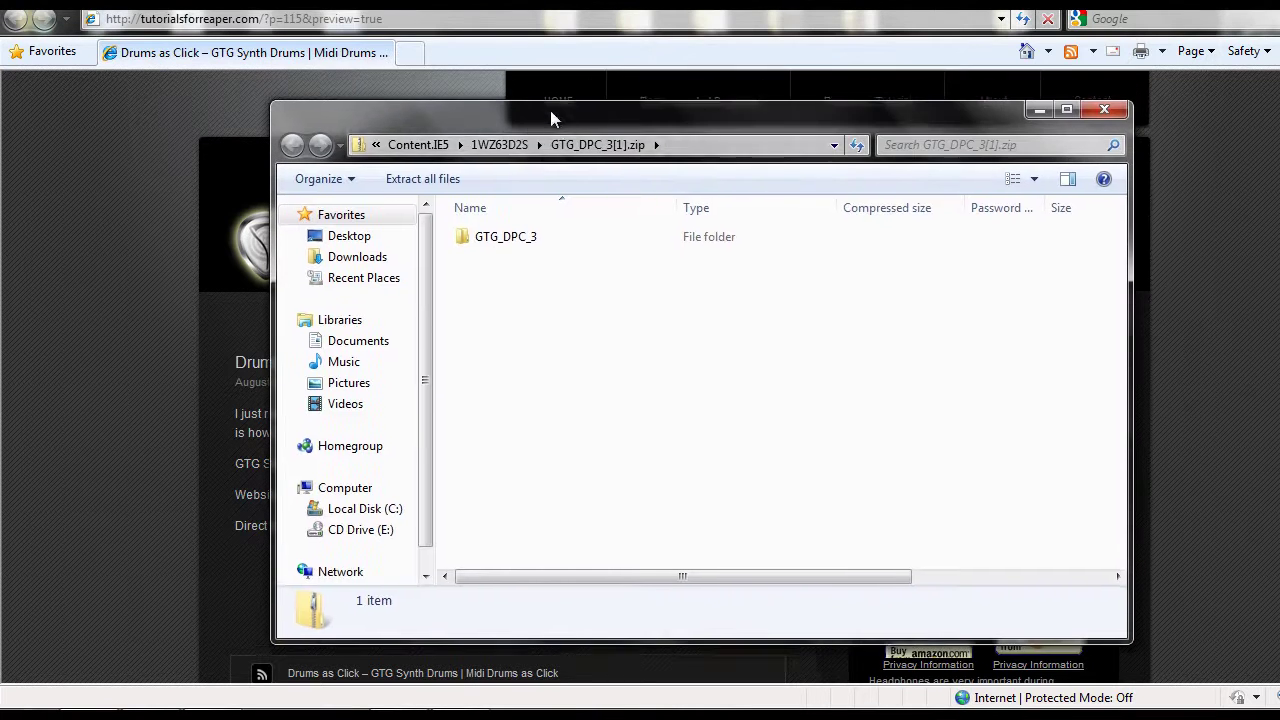
double_click(505, 238)
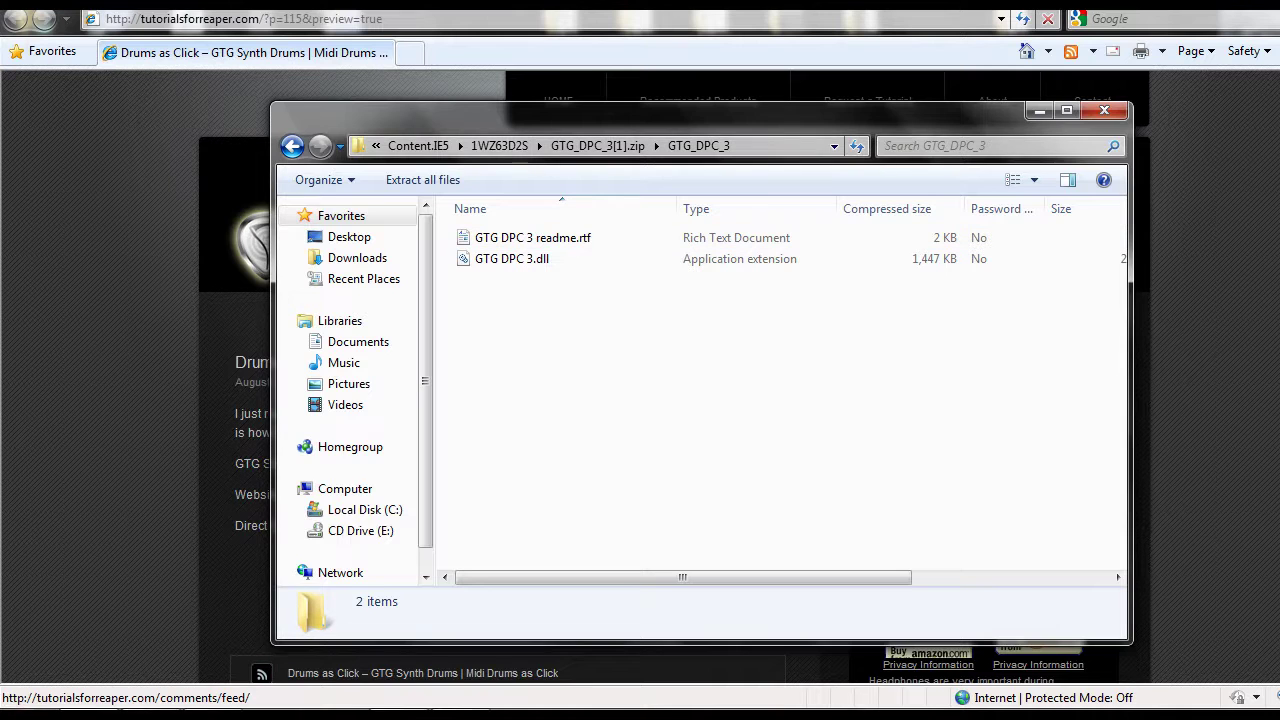
key(super)
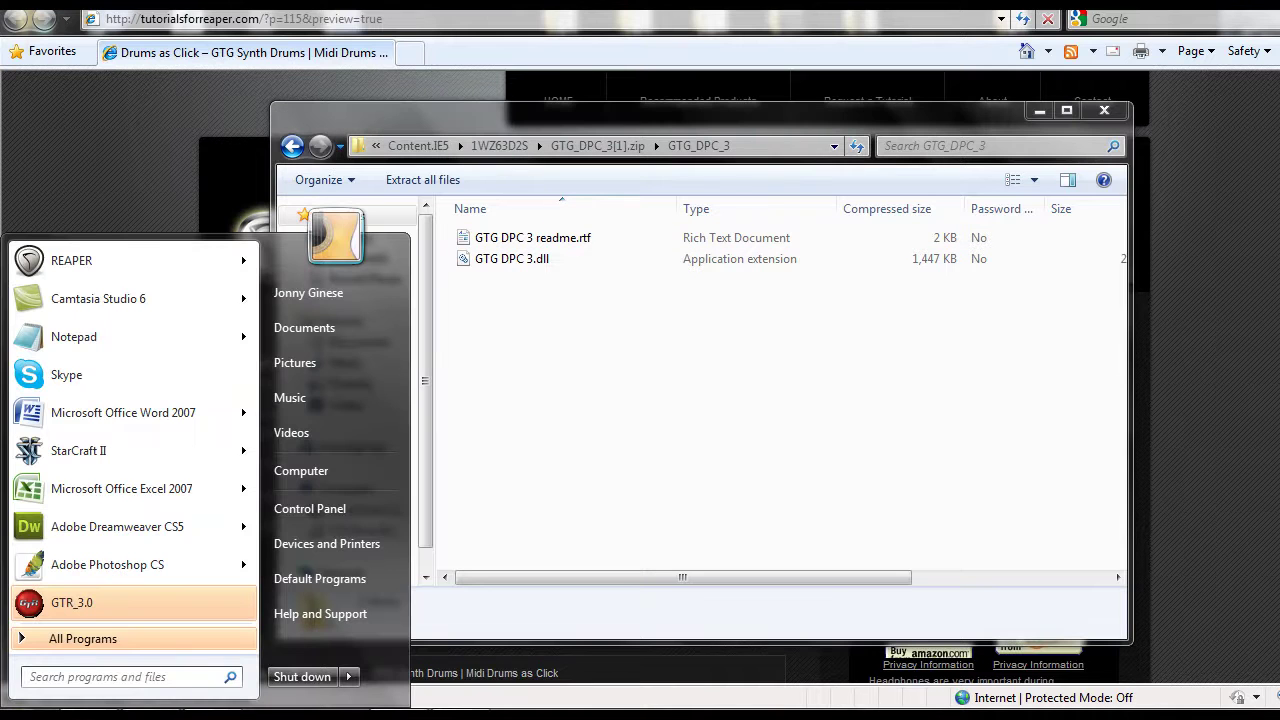
click(301, 470)
drag(583, 134, 769, 106)
drag(456, 123, 225, 118)
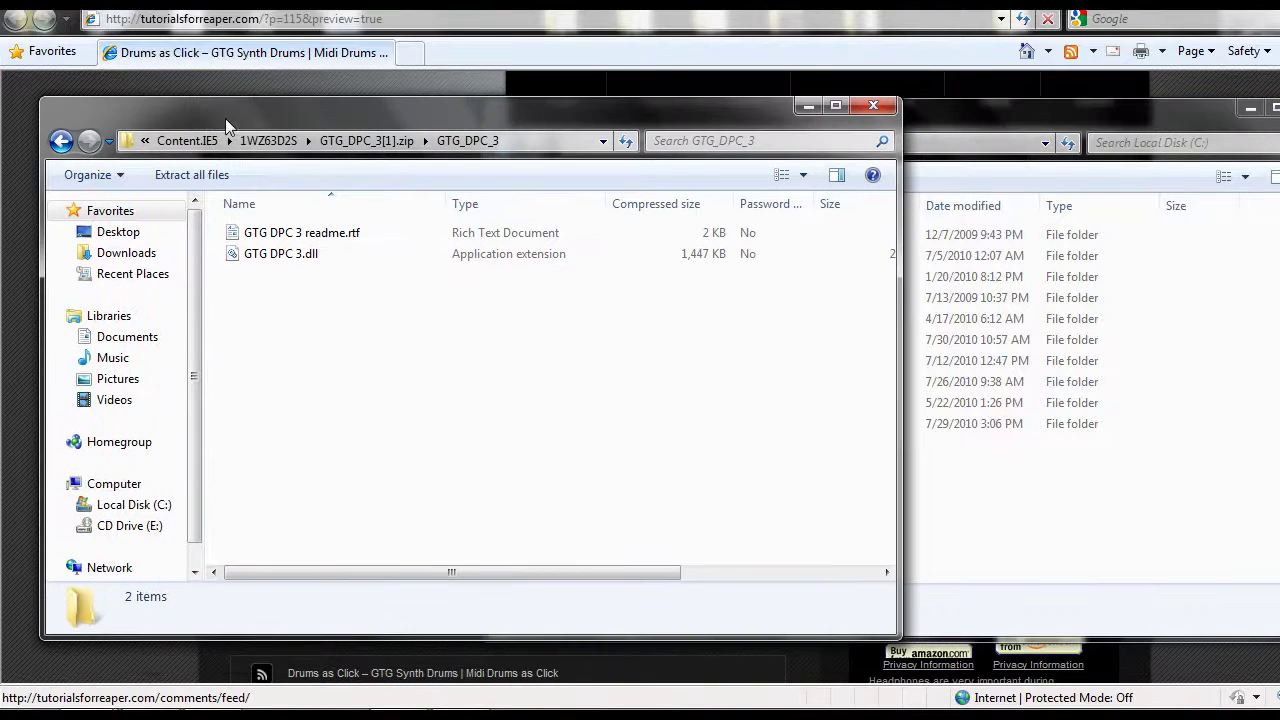
- Browse to C:\Program Files\Steinberg\VstPlugins in the second window
click(958, 101)
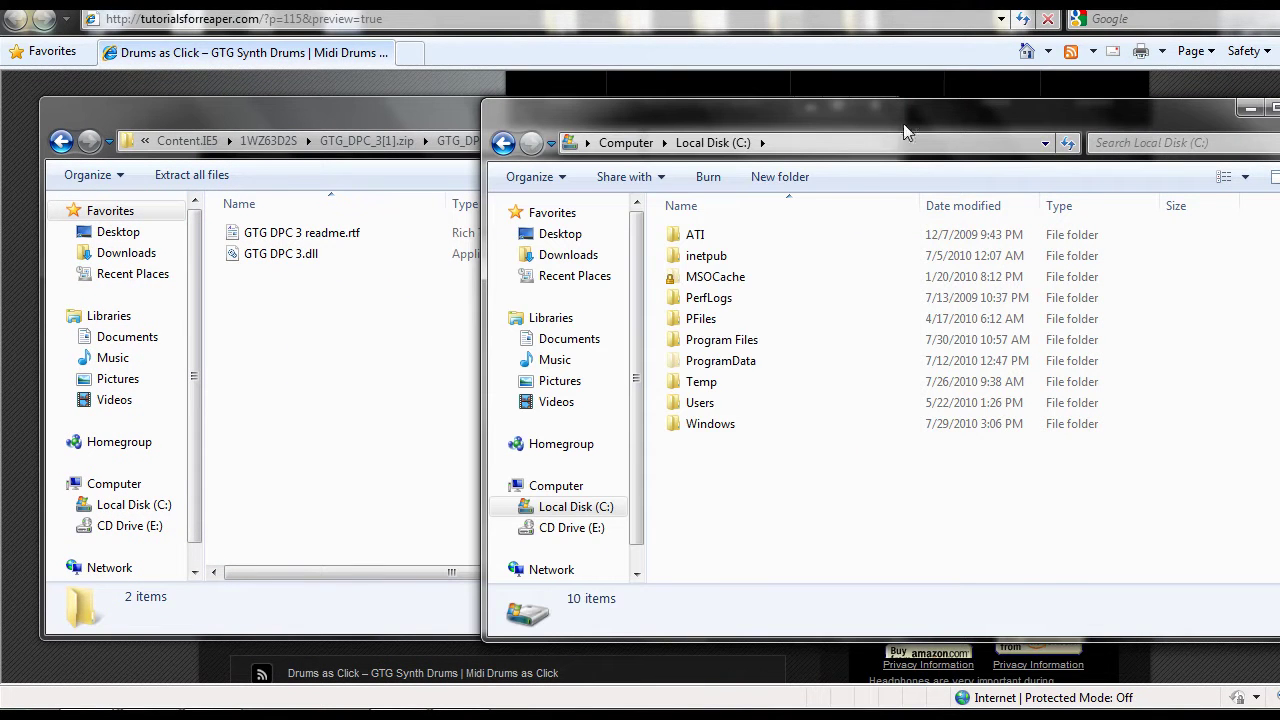
double_click(721, 339)
scroll(785, 435, down, 3)
scroll(786, 428, down, 10)
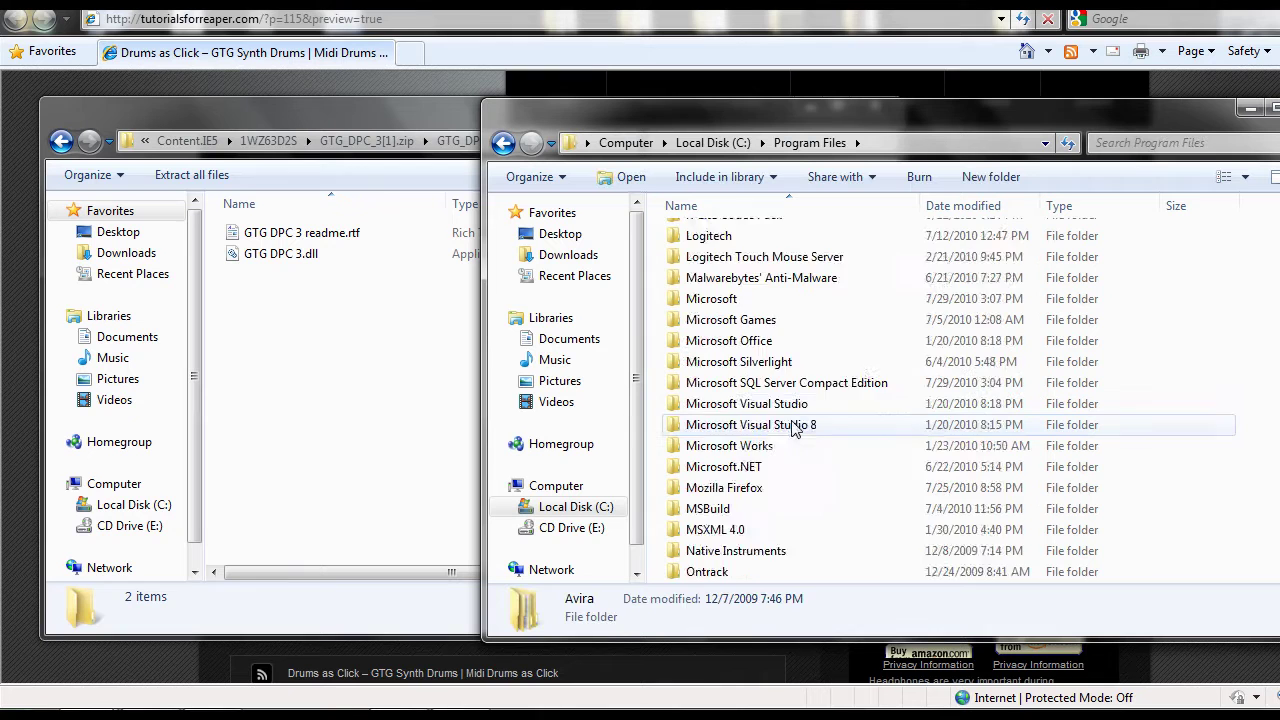
scroll(793, 428, down, 3)
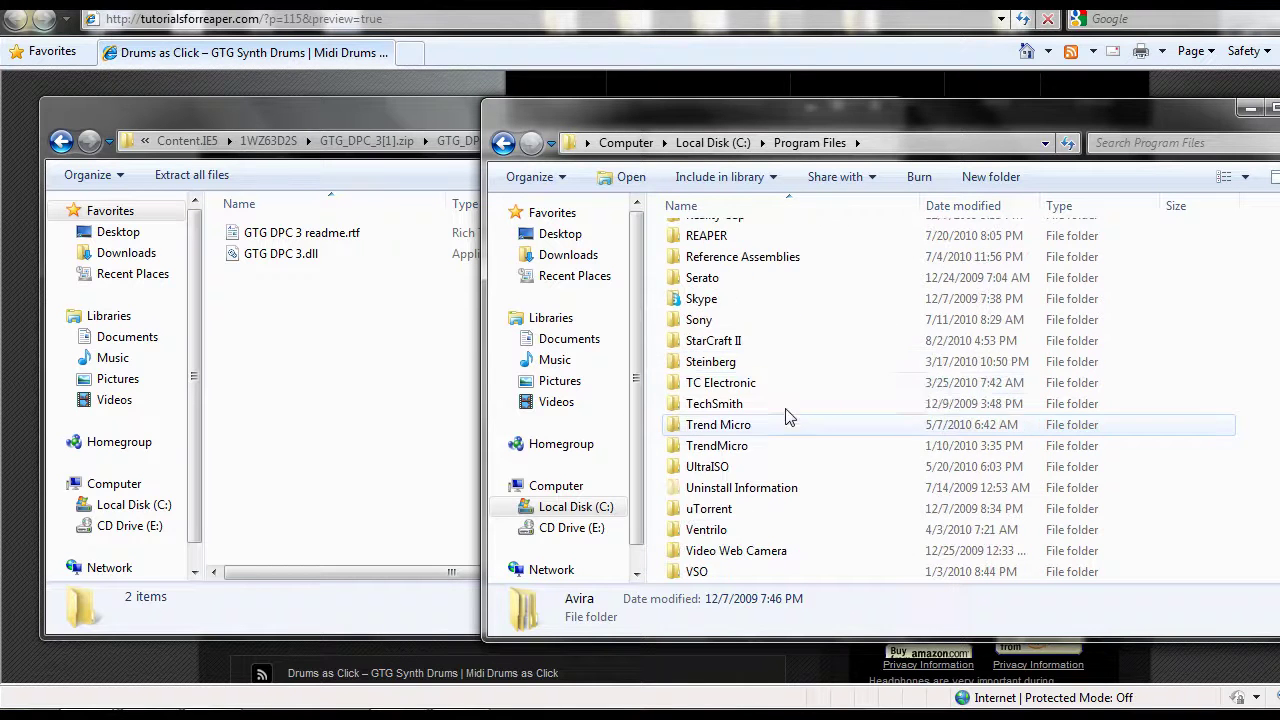
double_click(746, 368)
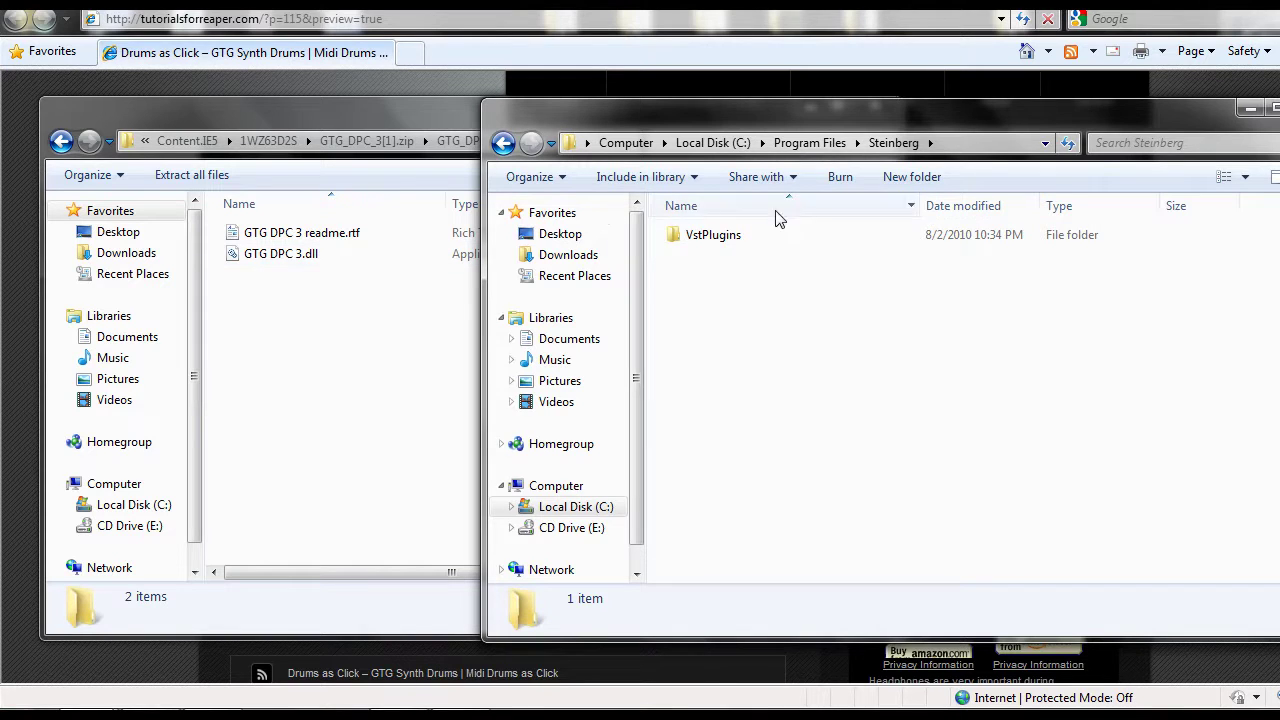
double_click(724, 240)
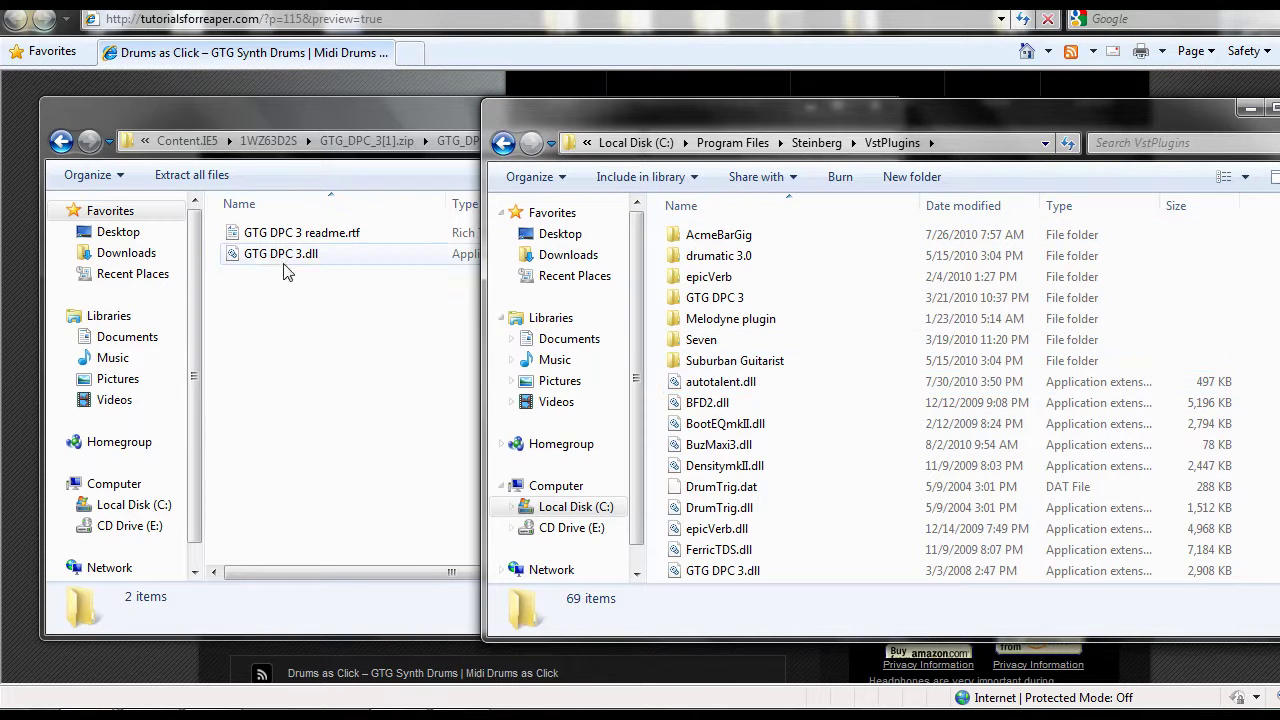
- Copy GTG DPC 3.dll into VstPlugins and close both folder windows
drag(275, 256, 905, 540)
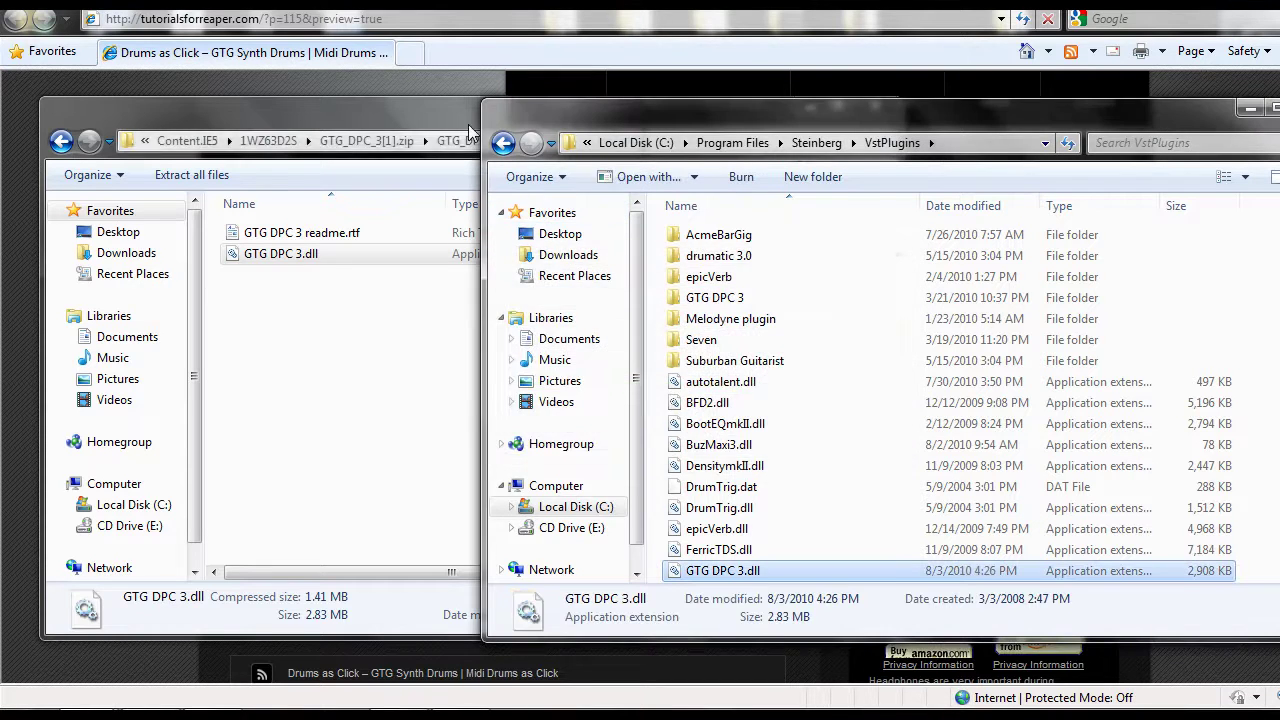
click(400, 112)
click(873, 108)
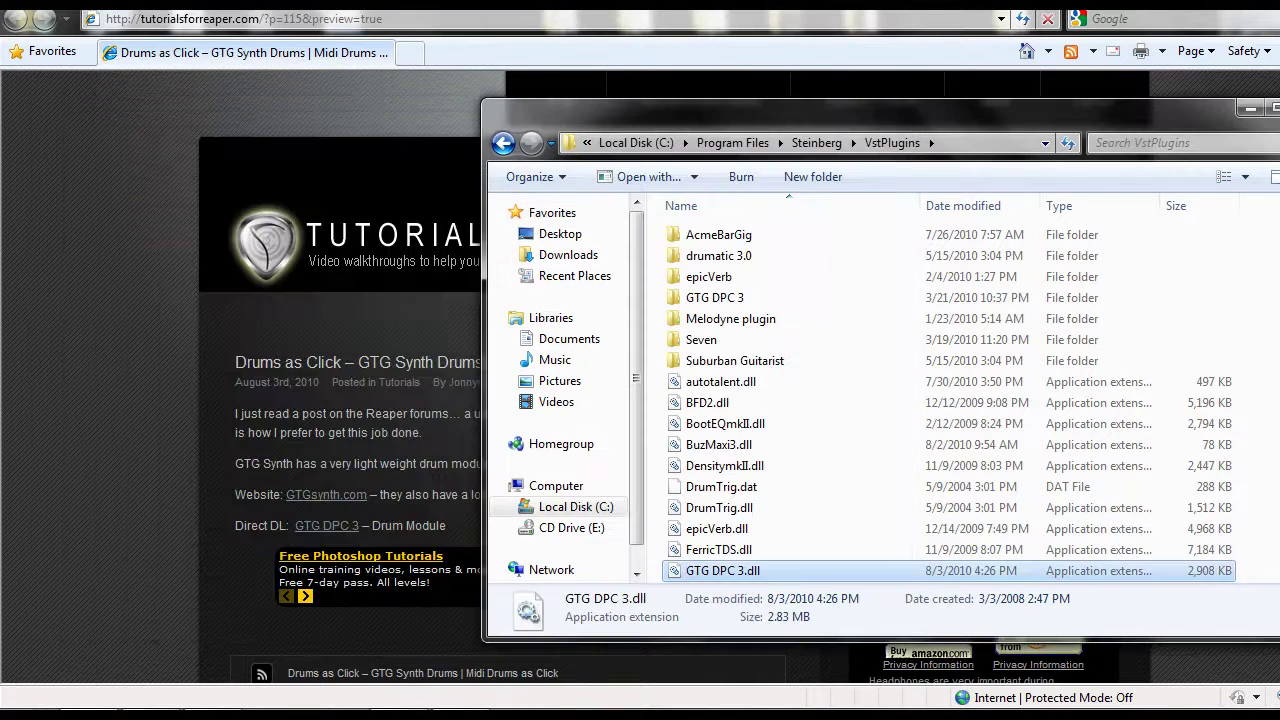
click(1274, 107)
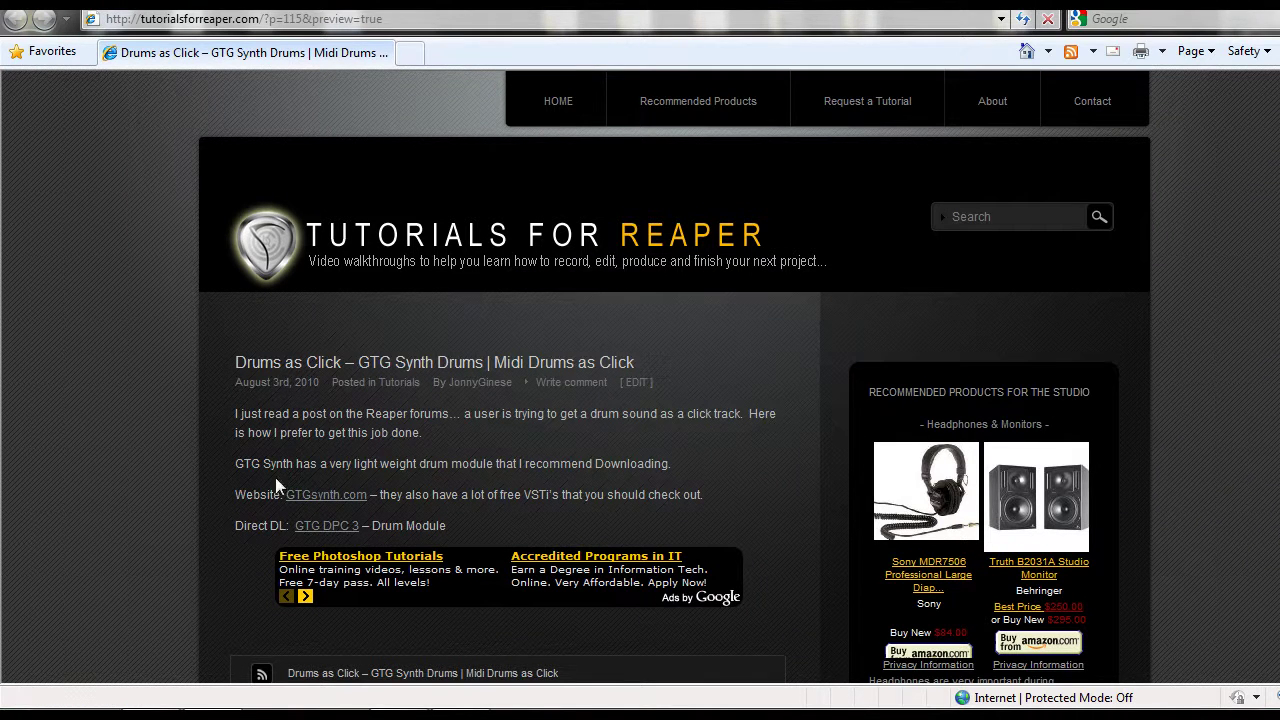
- Add the Steinberg\VstPlugins folder to REAPER's VST plug-in paths in Preferences
click(405, 708)
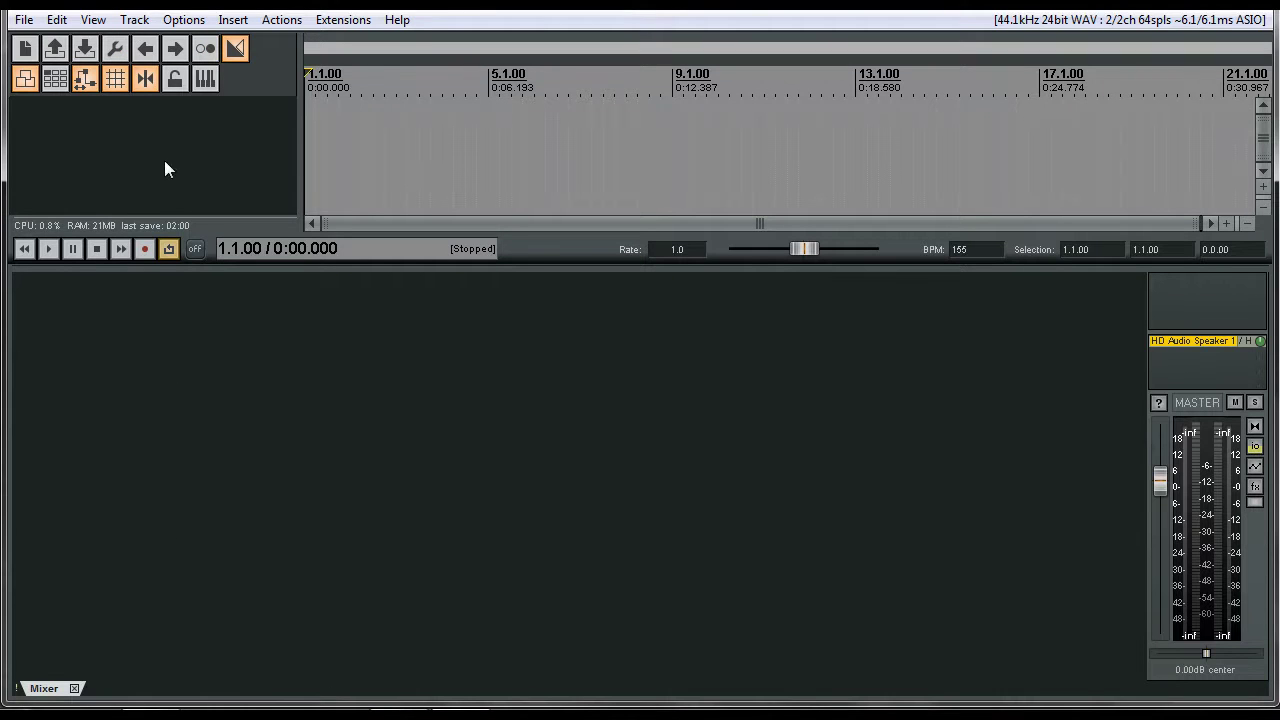
click(200, 20)
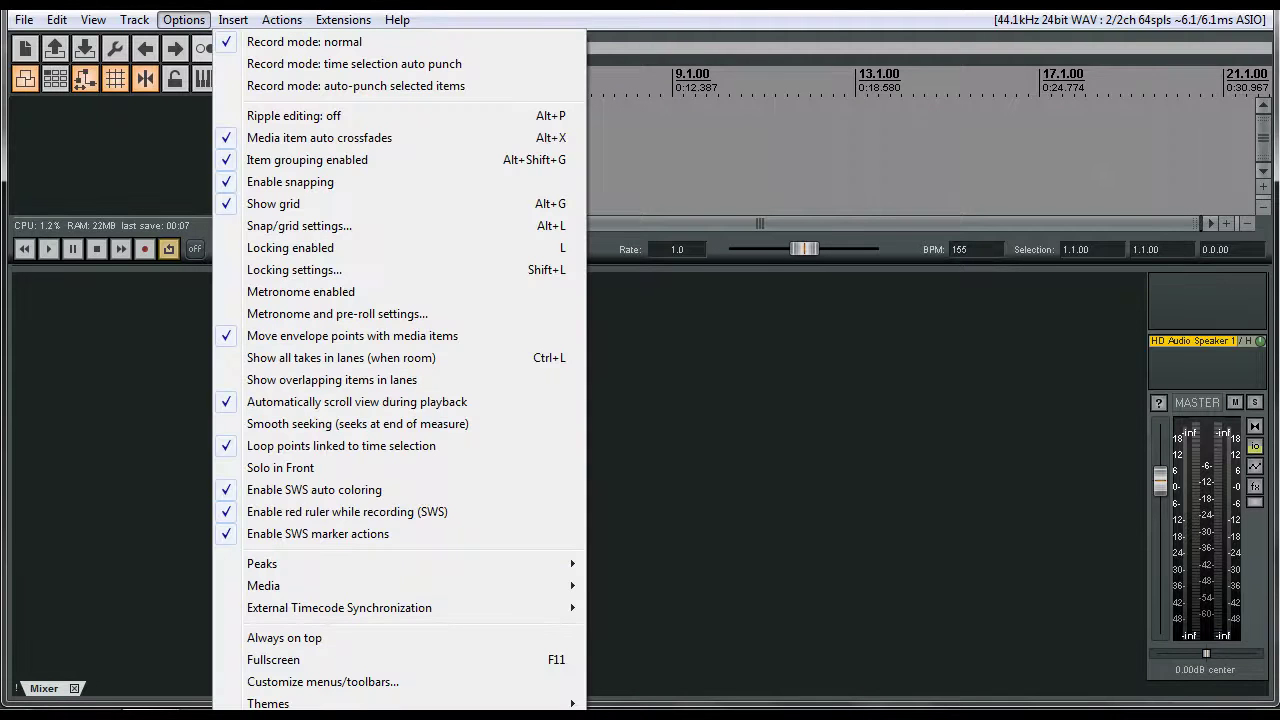
key(ctrl+p)
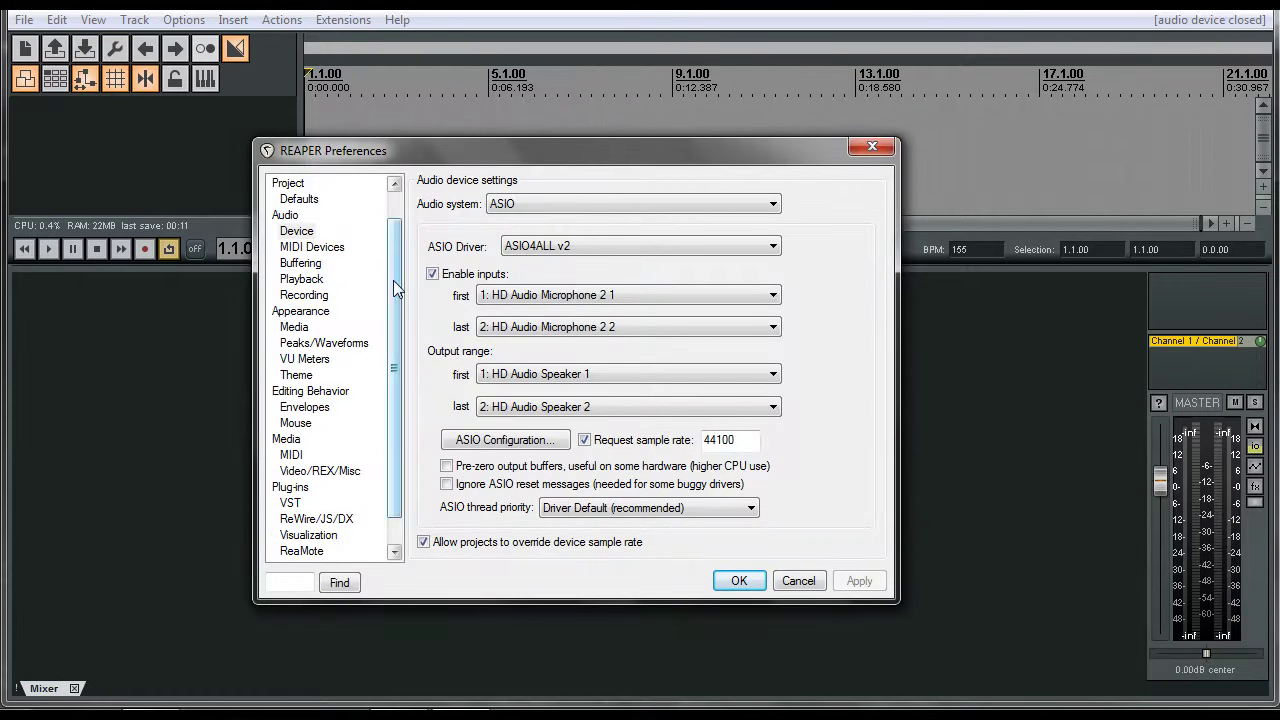
drag(393, 280, 395, 340)
click(291, 471)
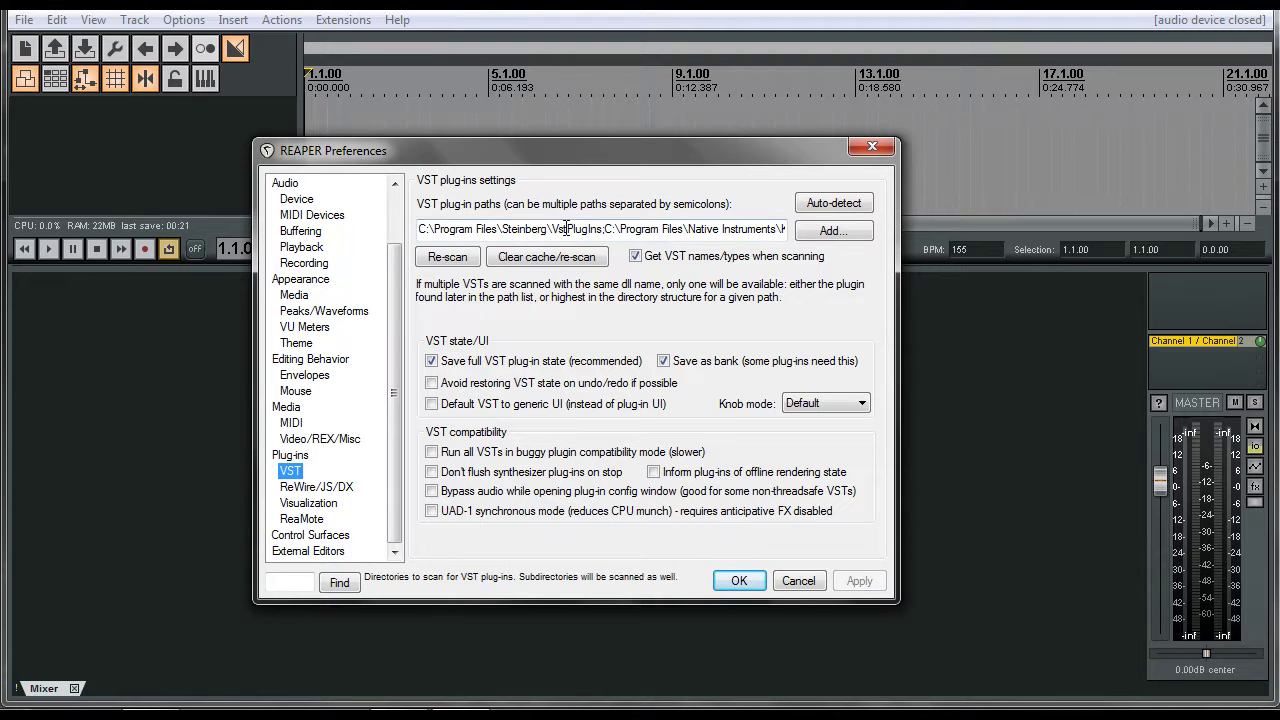
click(831, 232)
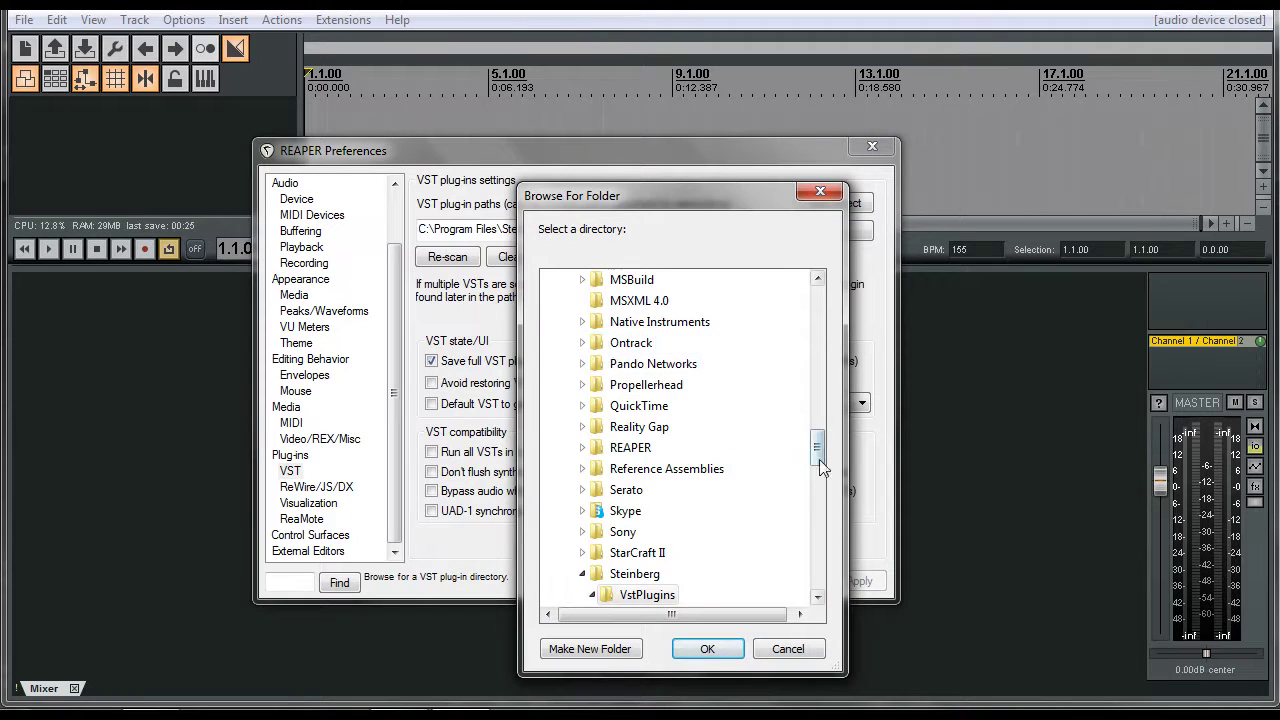
mouse_move(823, 449)
mouse_down()
mouse_move(823, 468)
mouse_move(820, 310)
mouse_move(820, 454)
mouse_move(838, 462)
mouse_up()
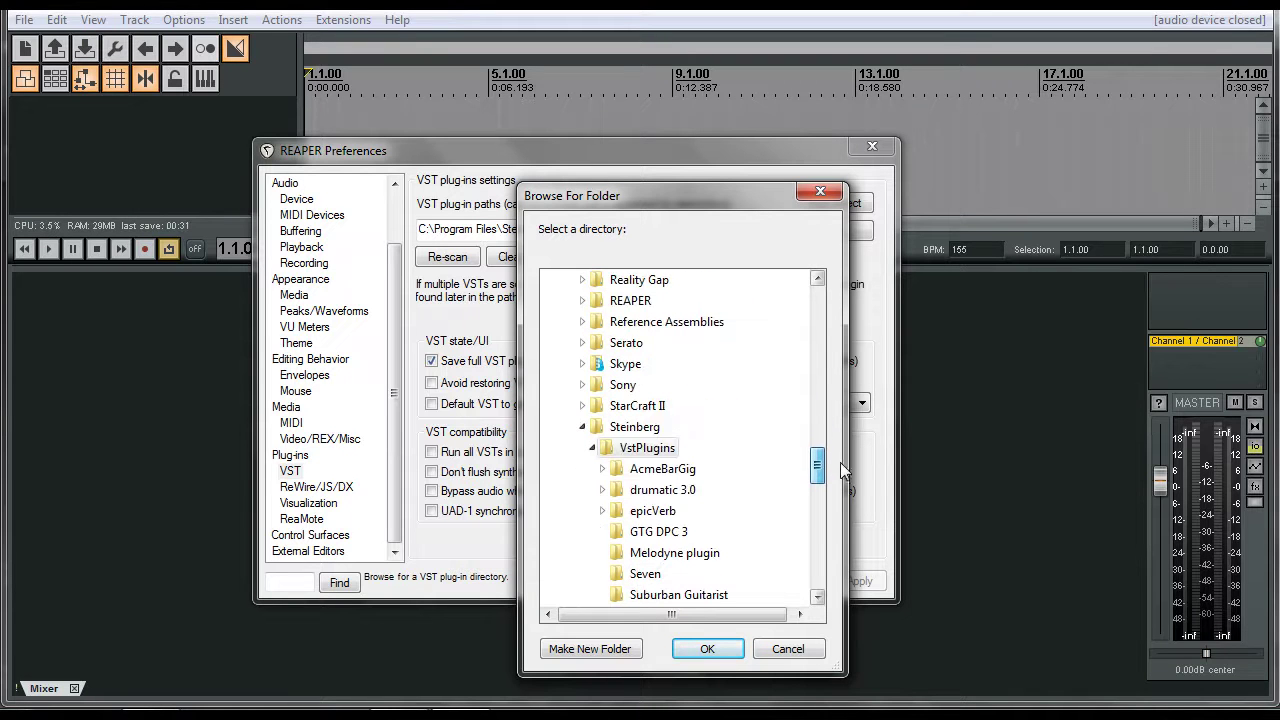
click(652, 450)
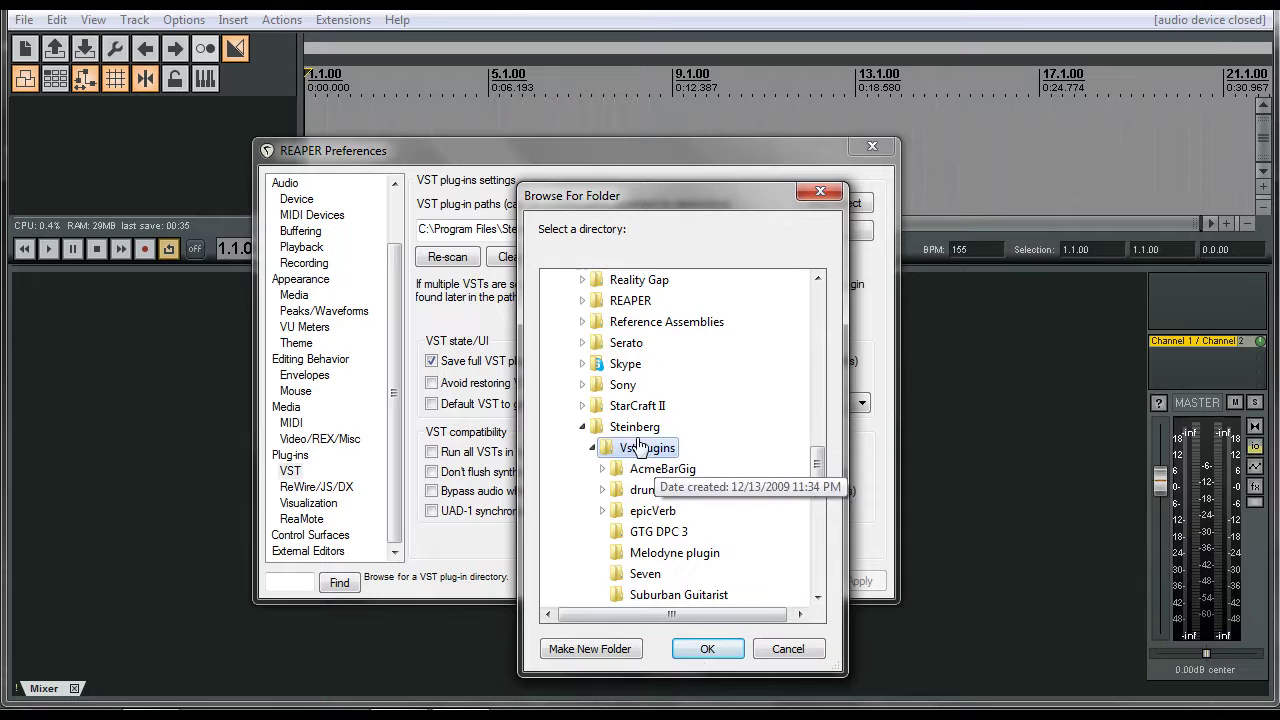
click(704, 650)
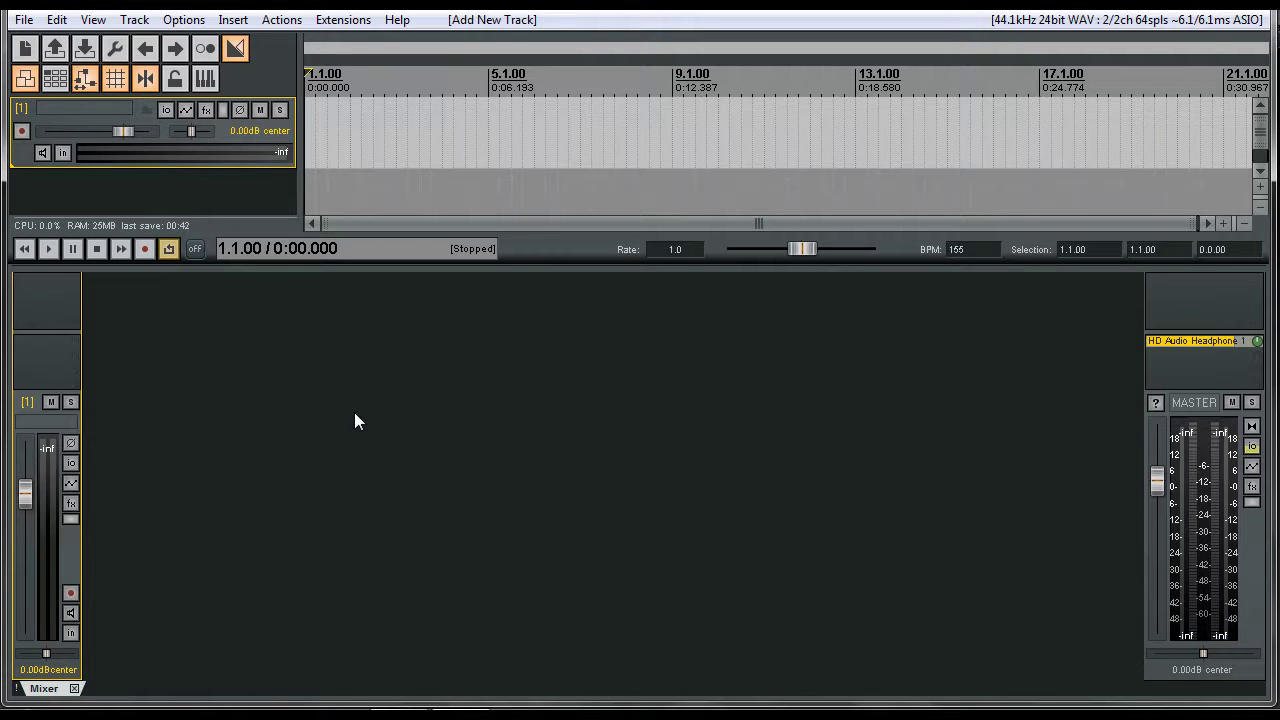
- Filter Track 1's Add FX list to VSTi instruments and select GTG DPC 3
key(f)
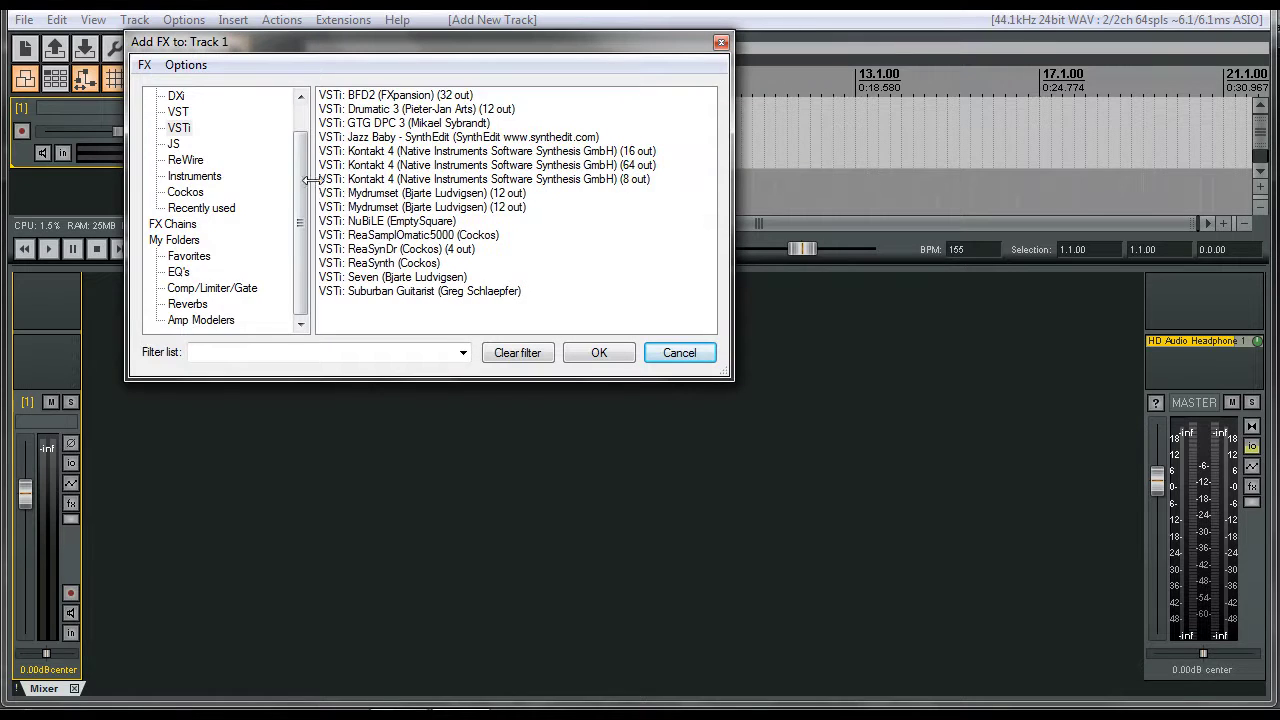
scroll(240, 170, up, 1)
click(179, 162)
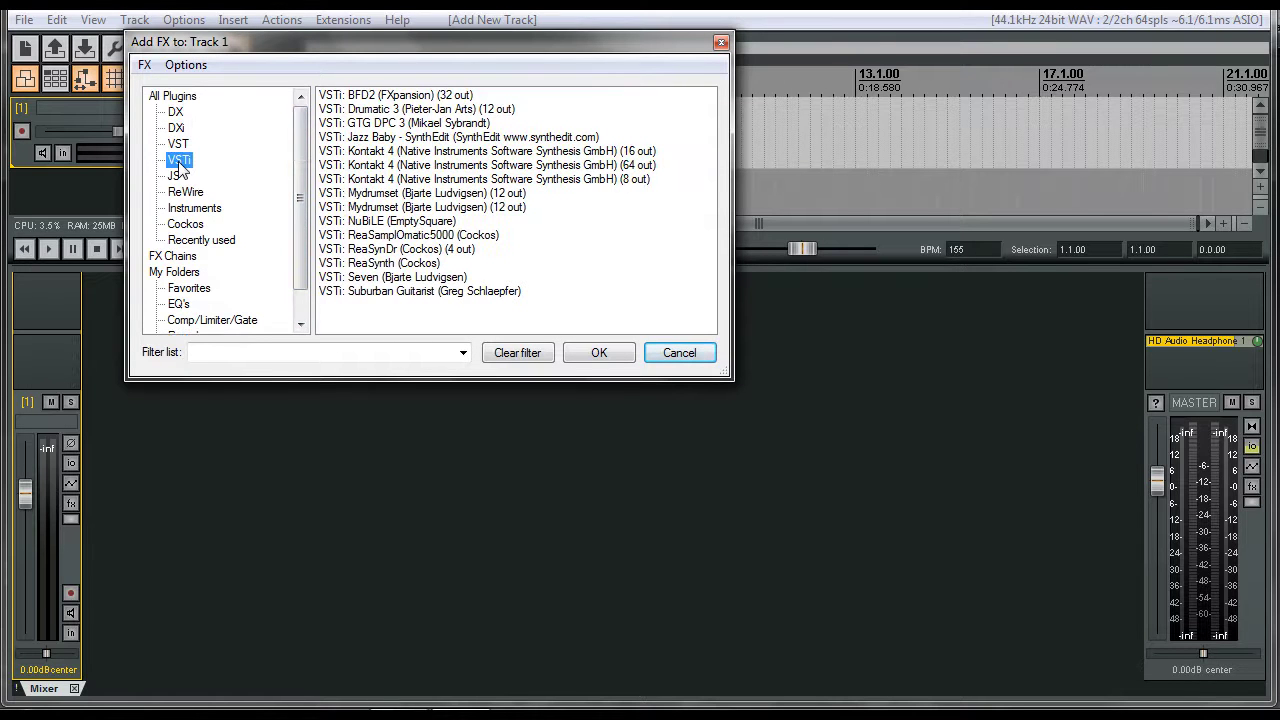
click(373, 128)
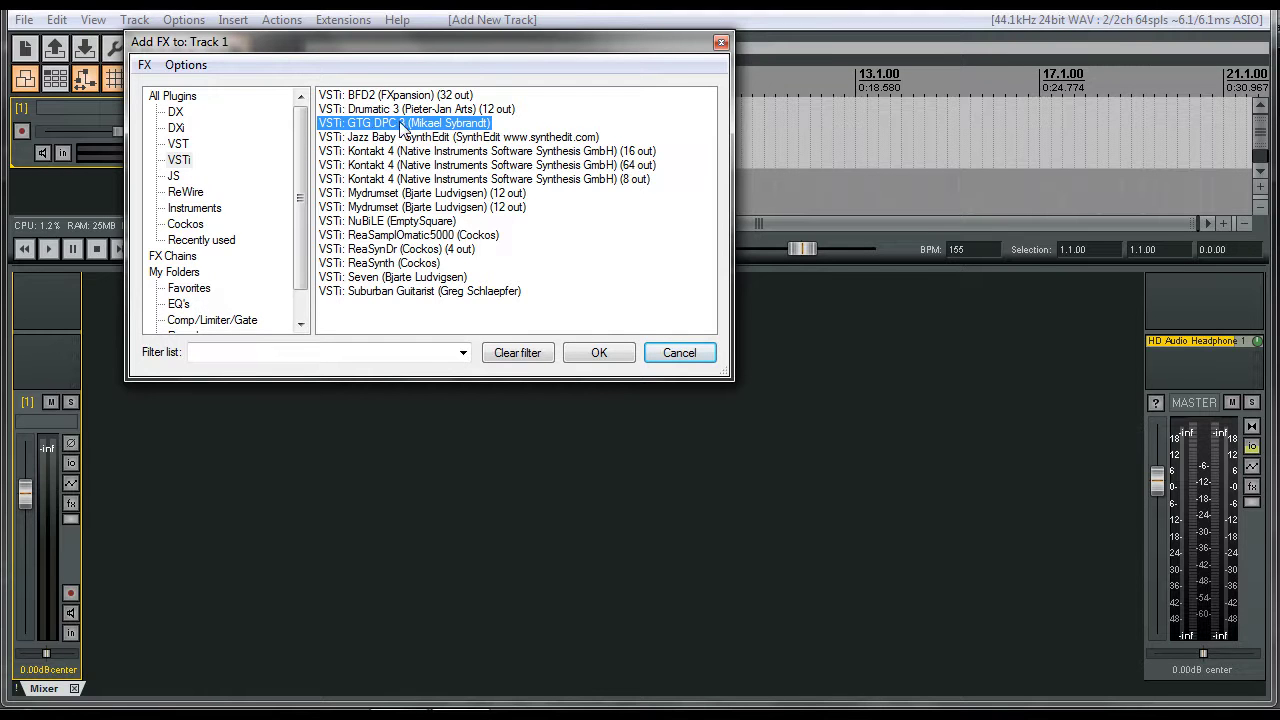
- Load GTG DPC 3 onto Track 1 and audition its HH, T3 and BD pads
click(600, 353)
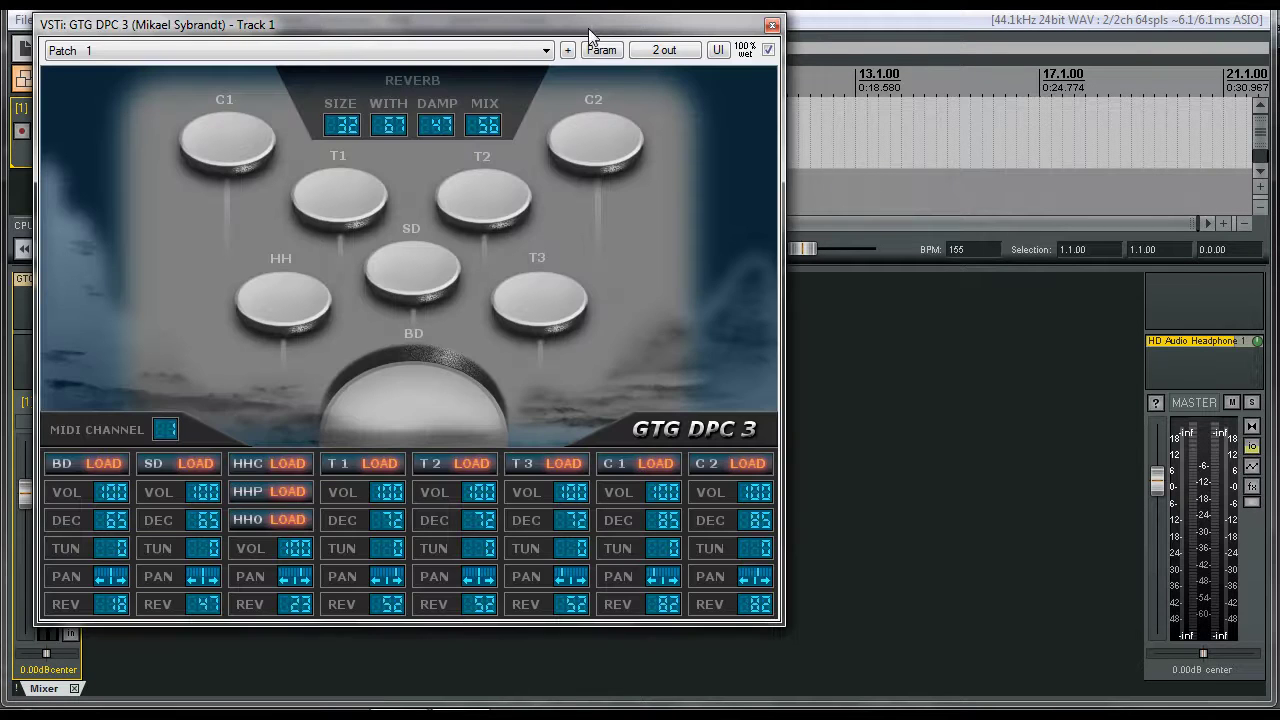
drag(591, 42, 780, 55)
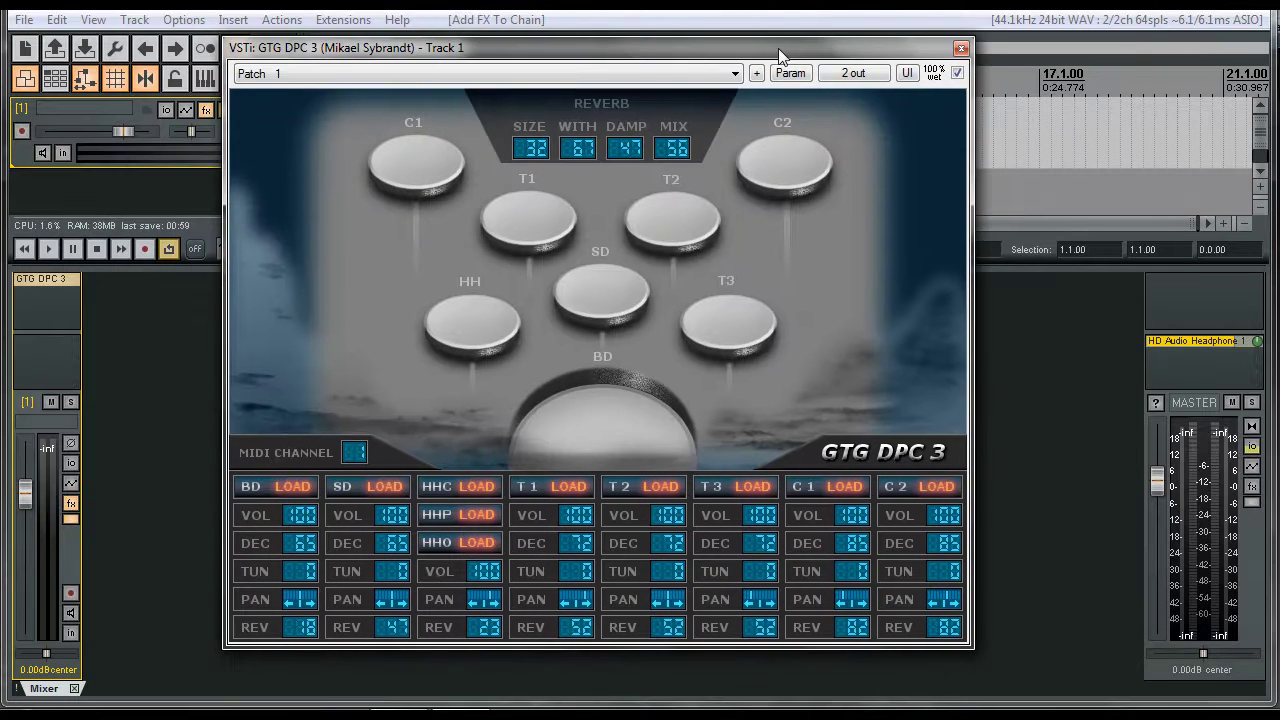
click(477, 333)
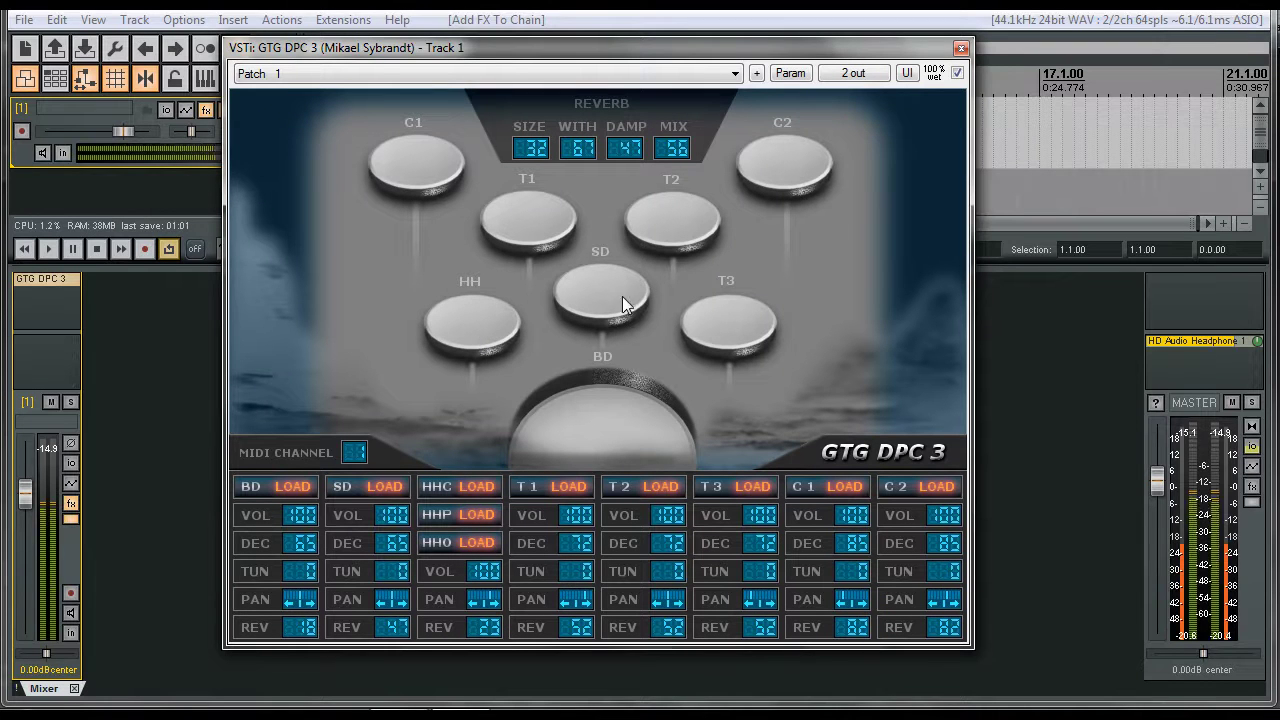
click(721, 315)
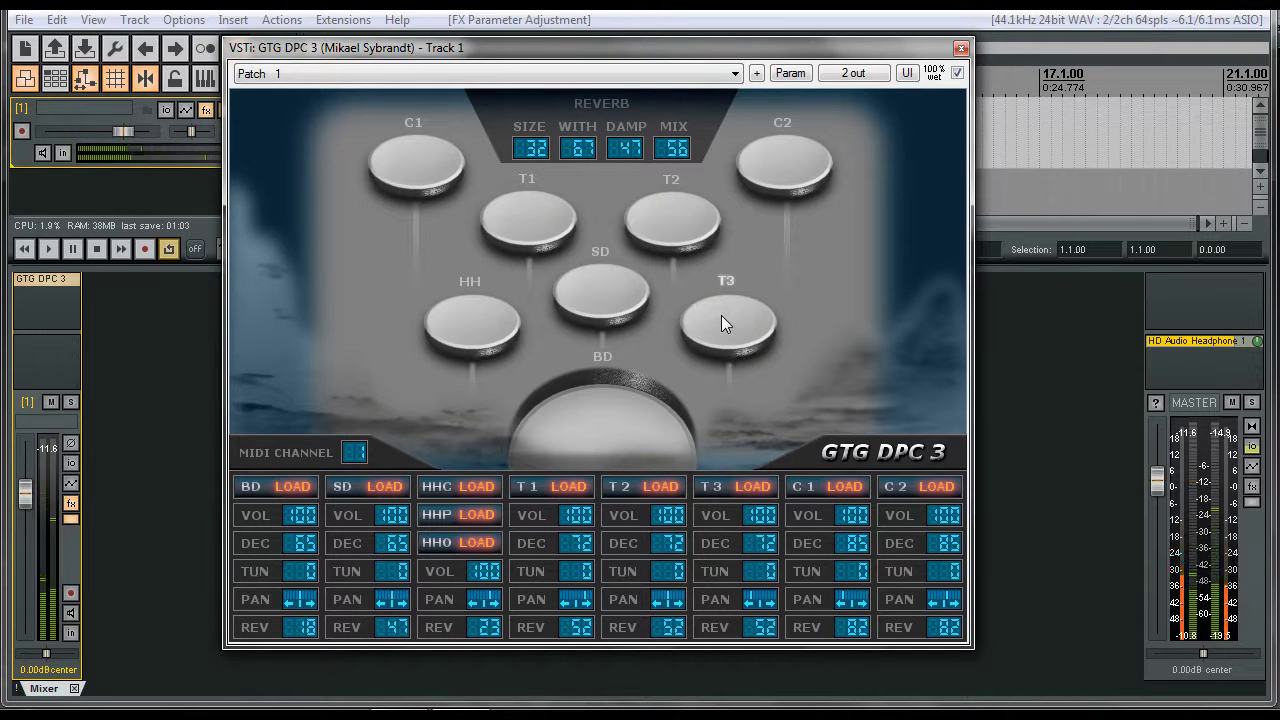
click(577, 404)
click(562, 438)
click(562, 438)
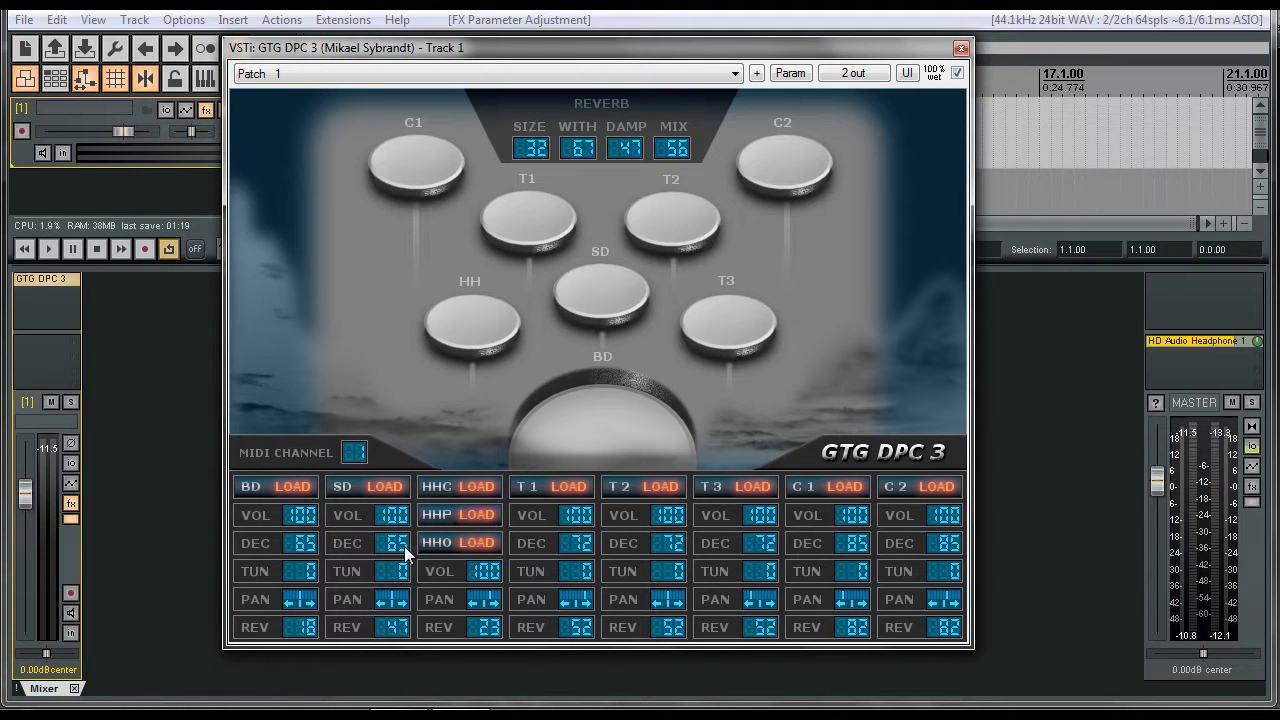
- Lower the snare tune to -3, test the snare, and close the plugin window
drag(395, 572, 377, 654)
click(620, 300)
key(Escape)
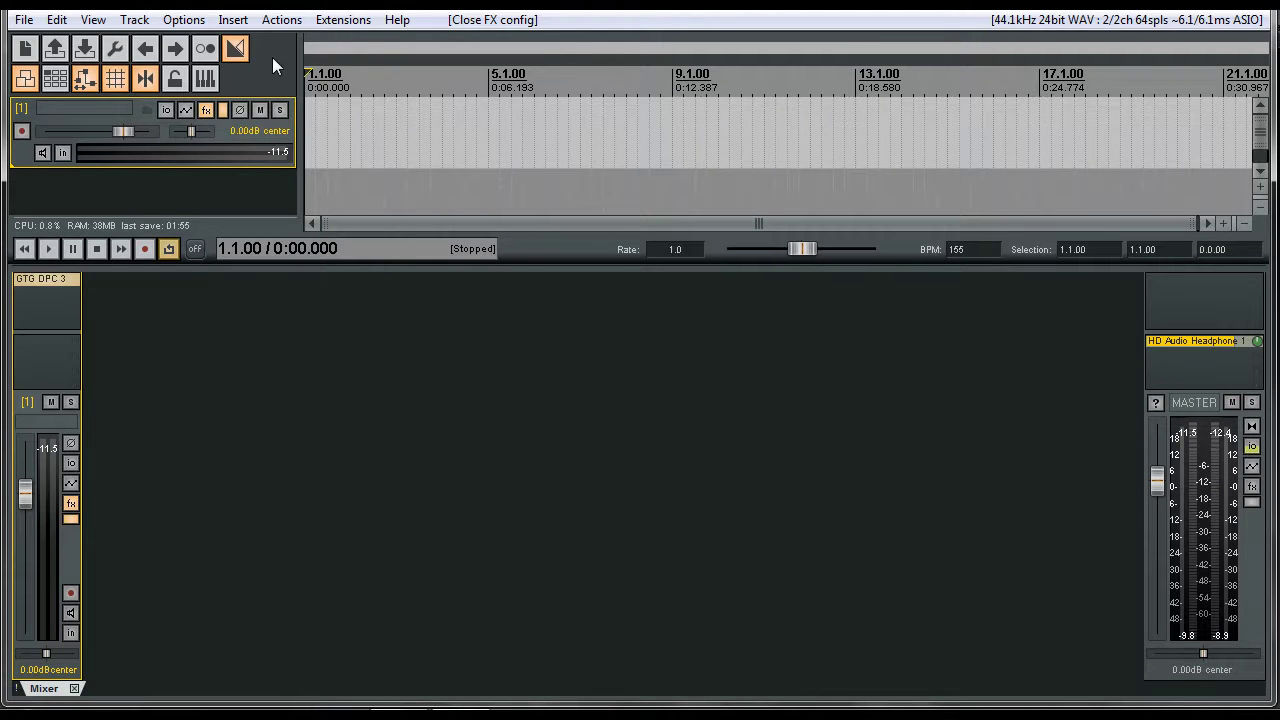
- Insert a one-bar MIDI item on Track 1, zoom in, and open it in the MIDI editor
click(233, 20)
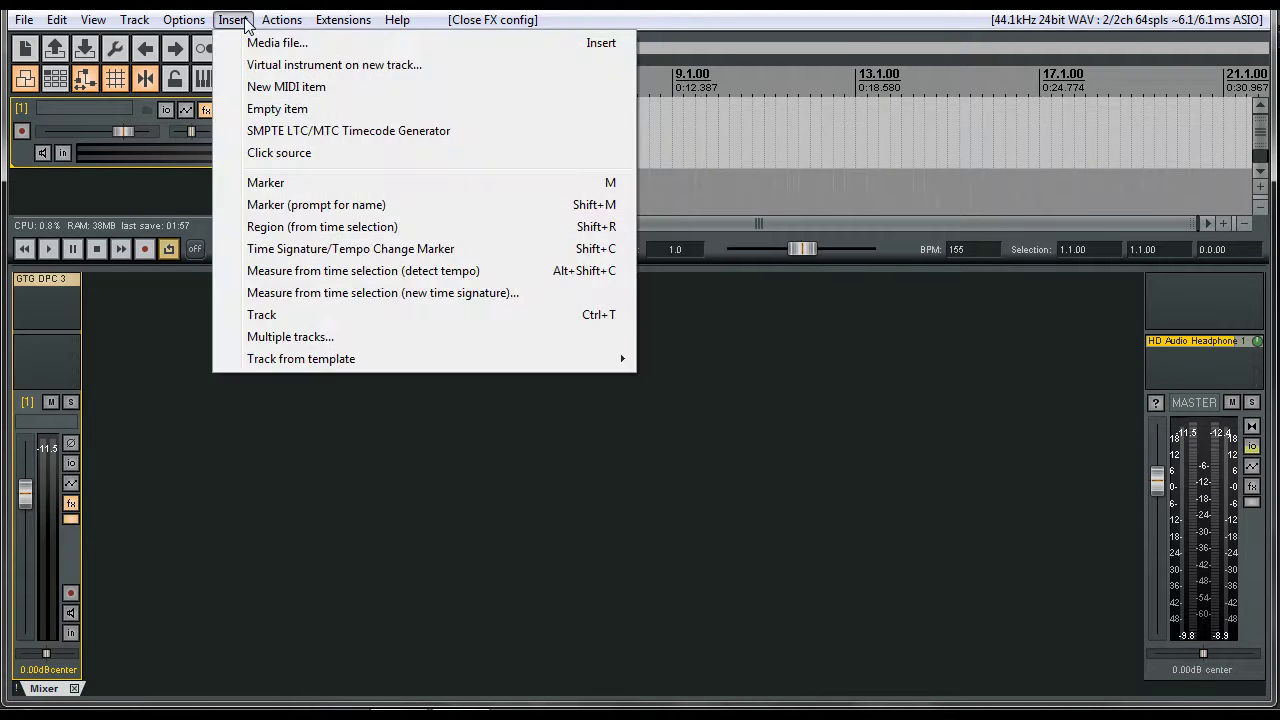
click(284, 87)
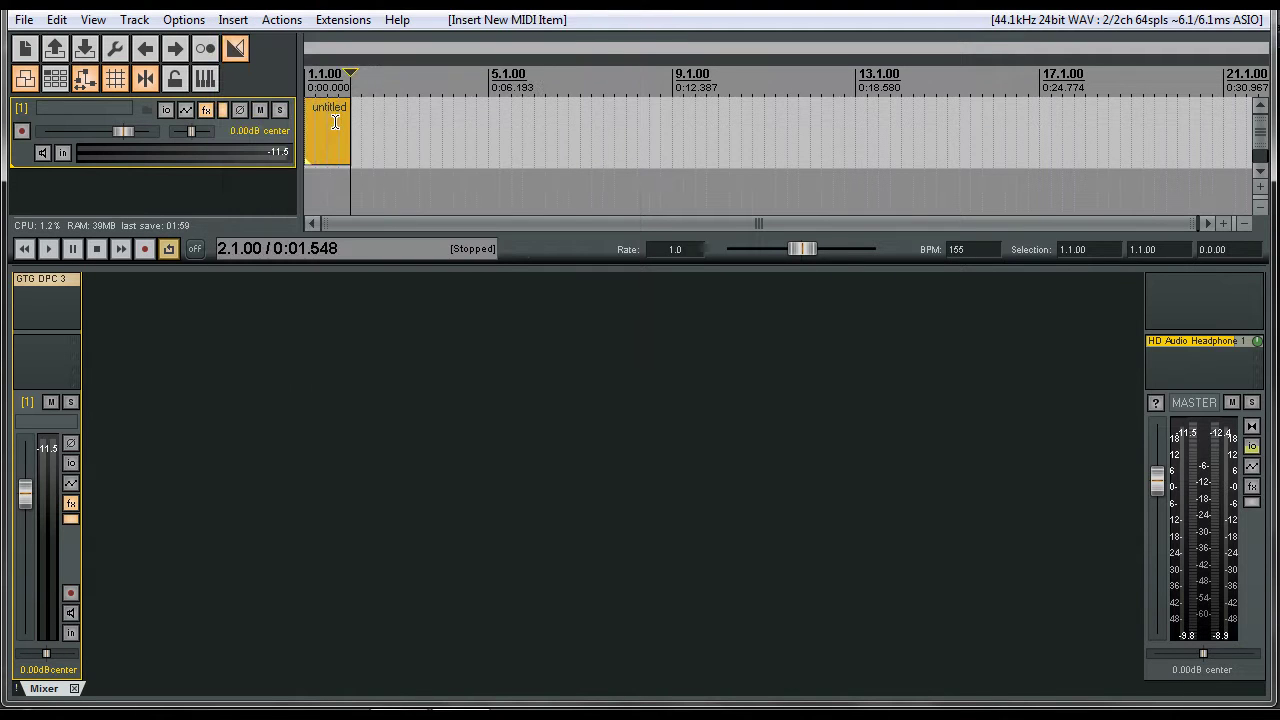
scroll(328, 127, up, 8)
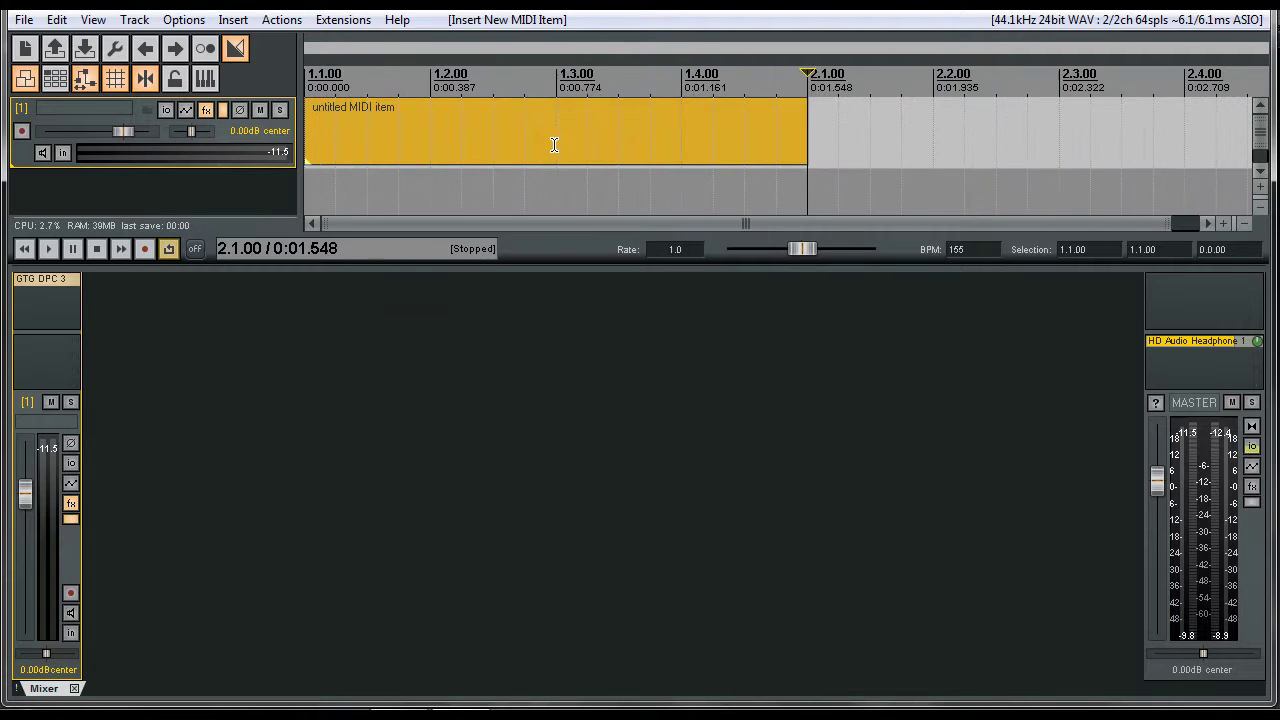
scroll(566, 108, up, 1)
scroll(540, 116, down, 2)
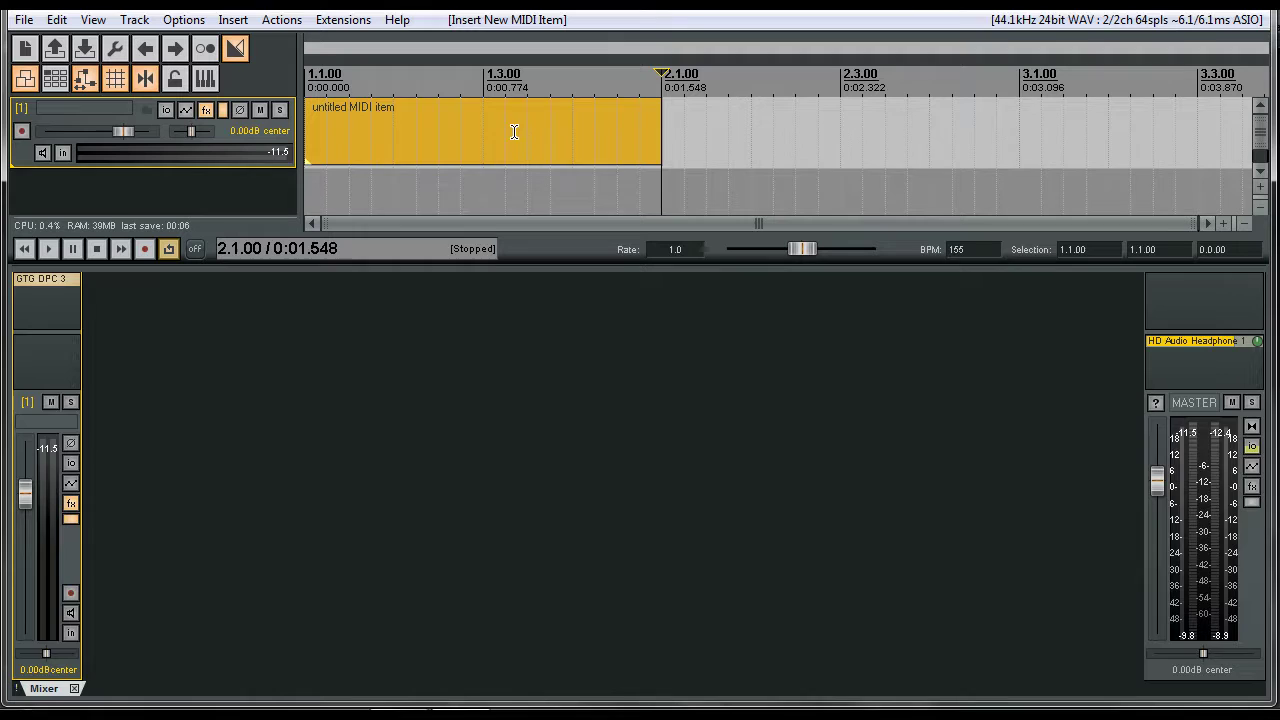
double_click(514, 132)
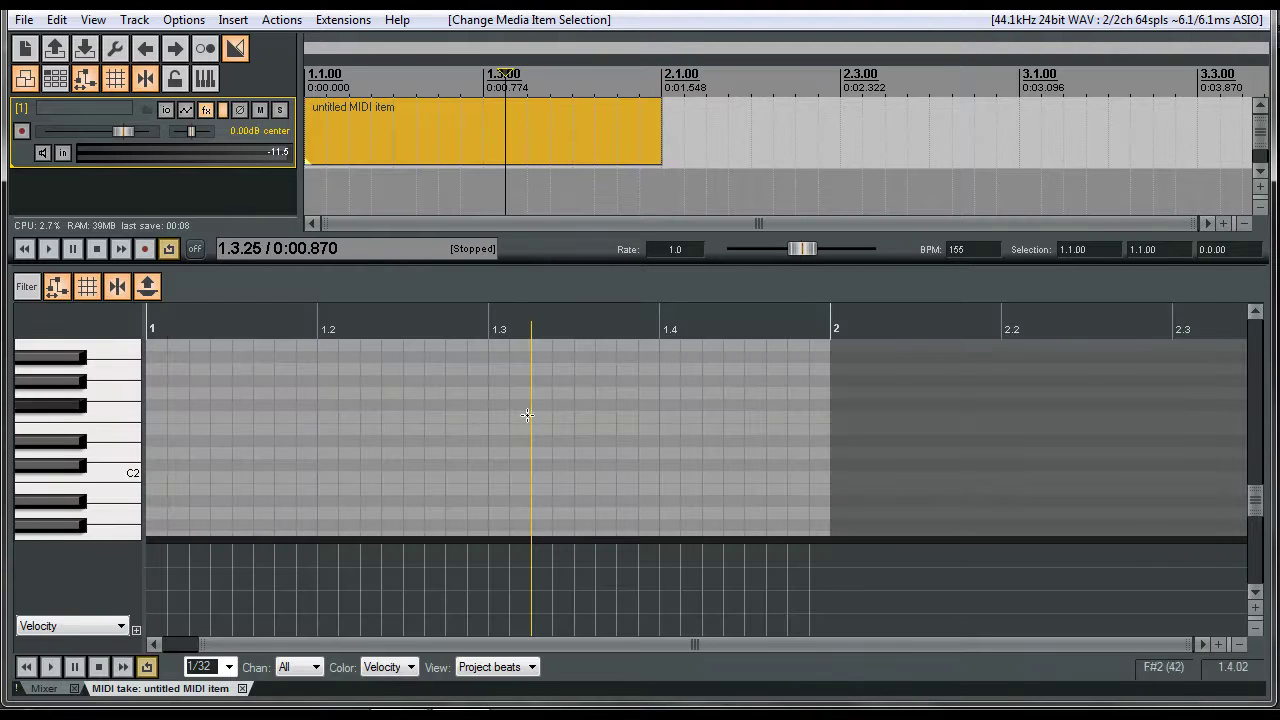
click(74, 488)
click(120, 473)
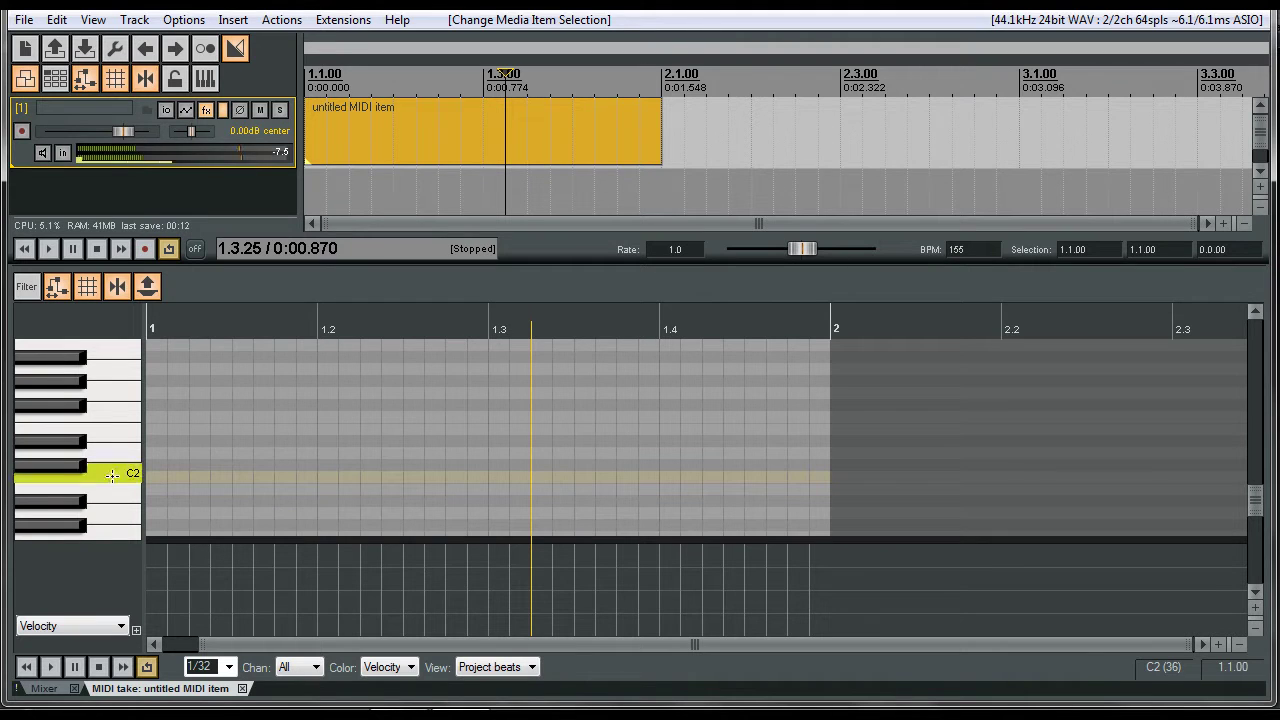
click(115, 473)
click(116, 473)
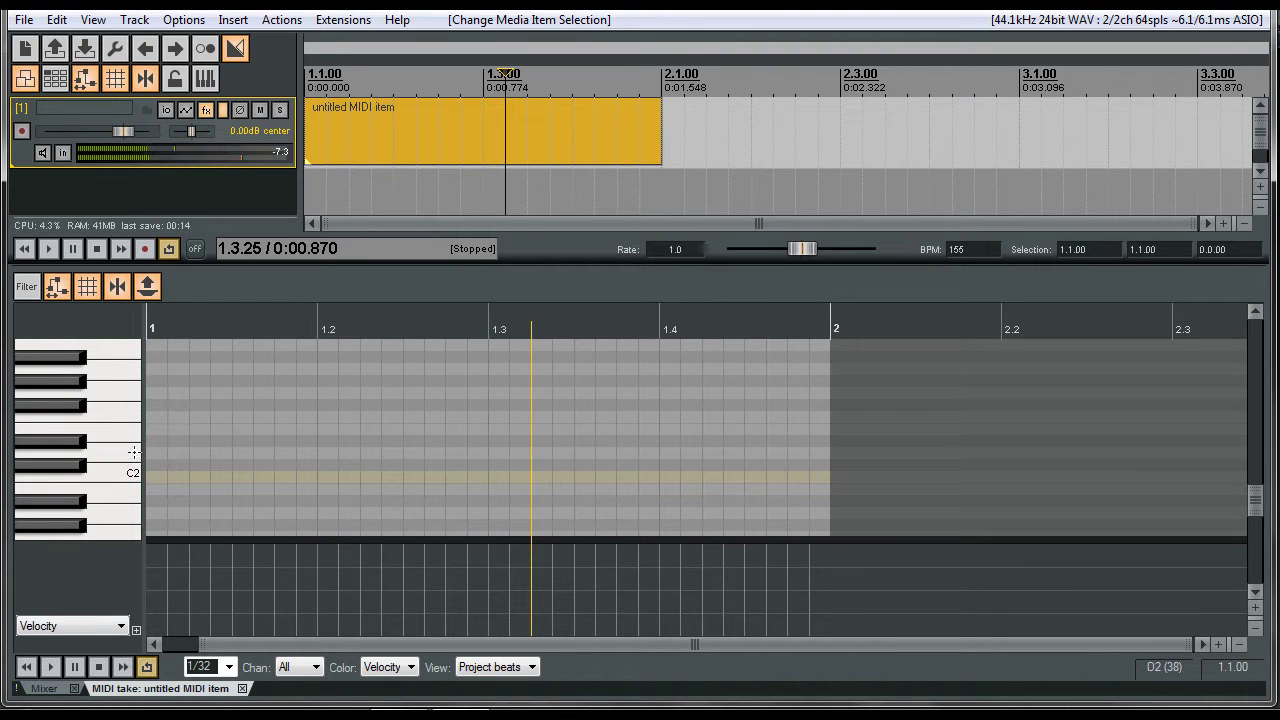
click(134, 452)
click(132, 452)
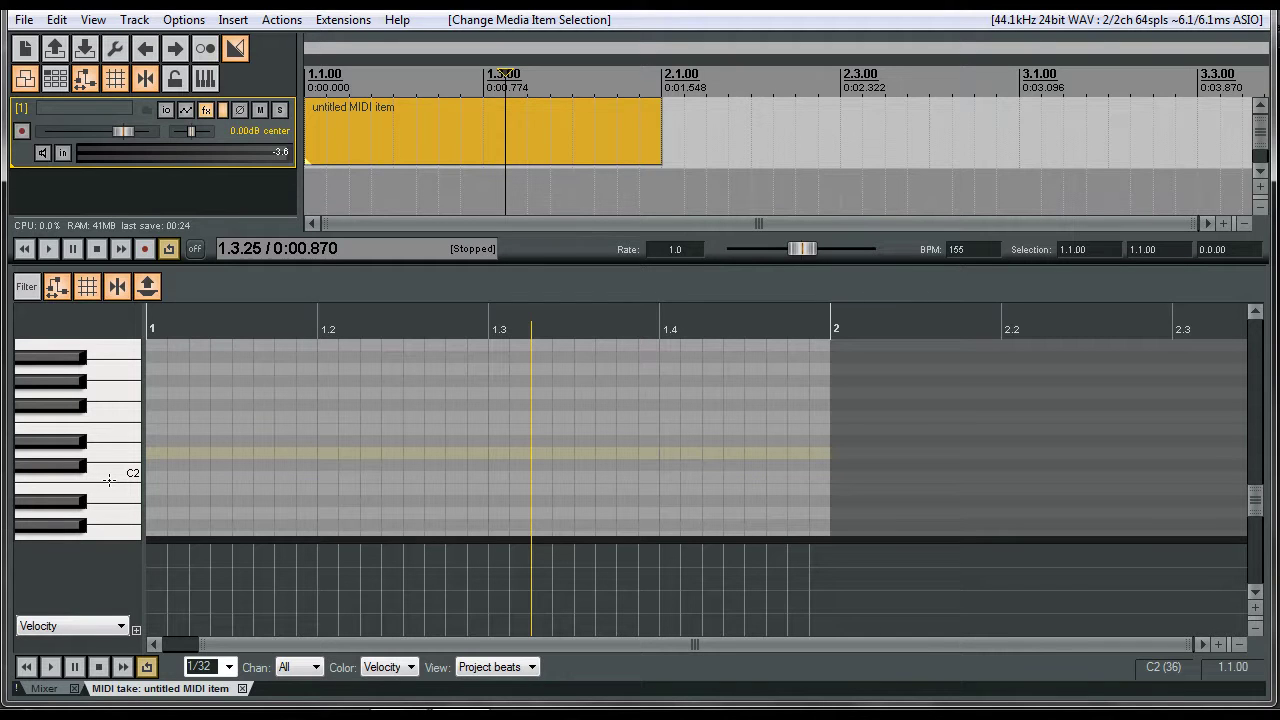
- Place a D2 note on beat 1 and C2 notes on beats 2, 3 and 4, then play it
click(160, 453)
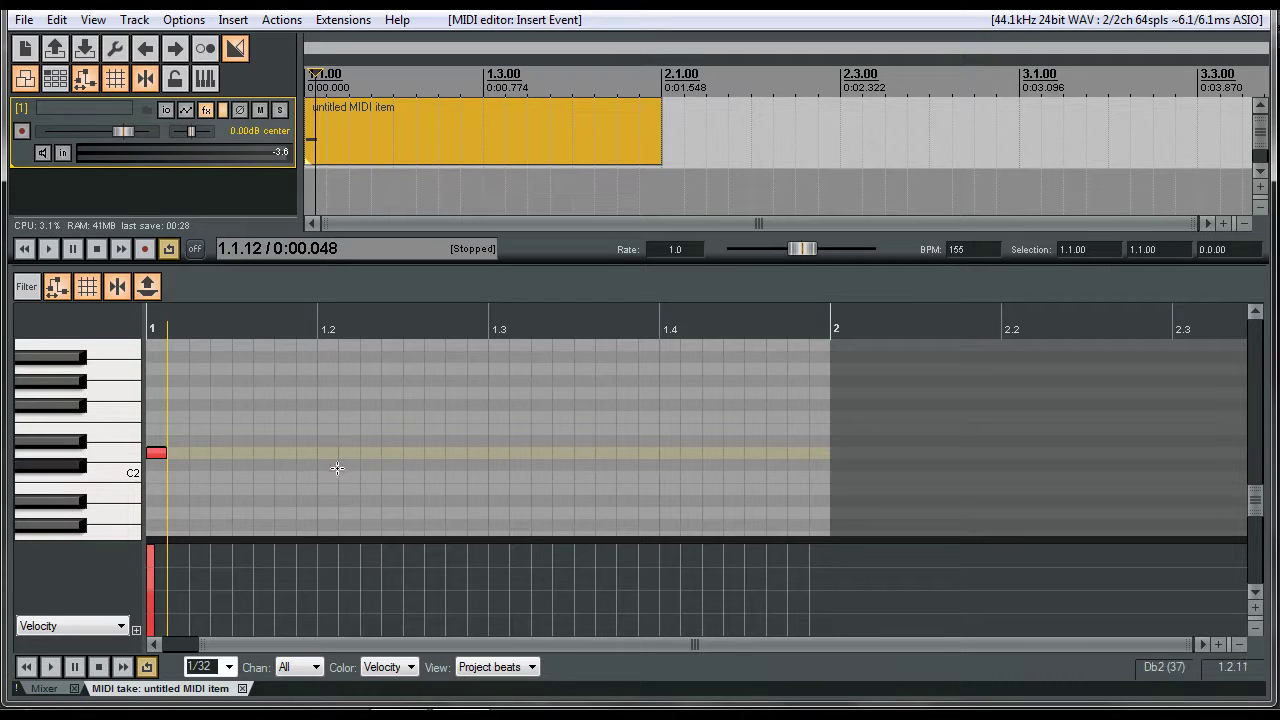
click(341, 475)
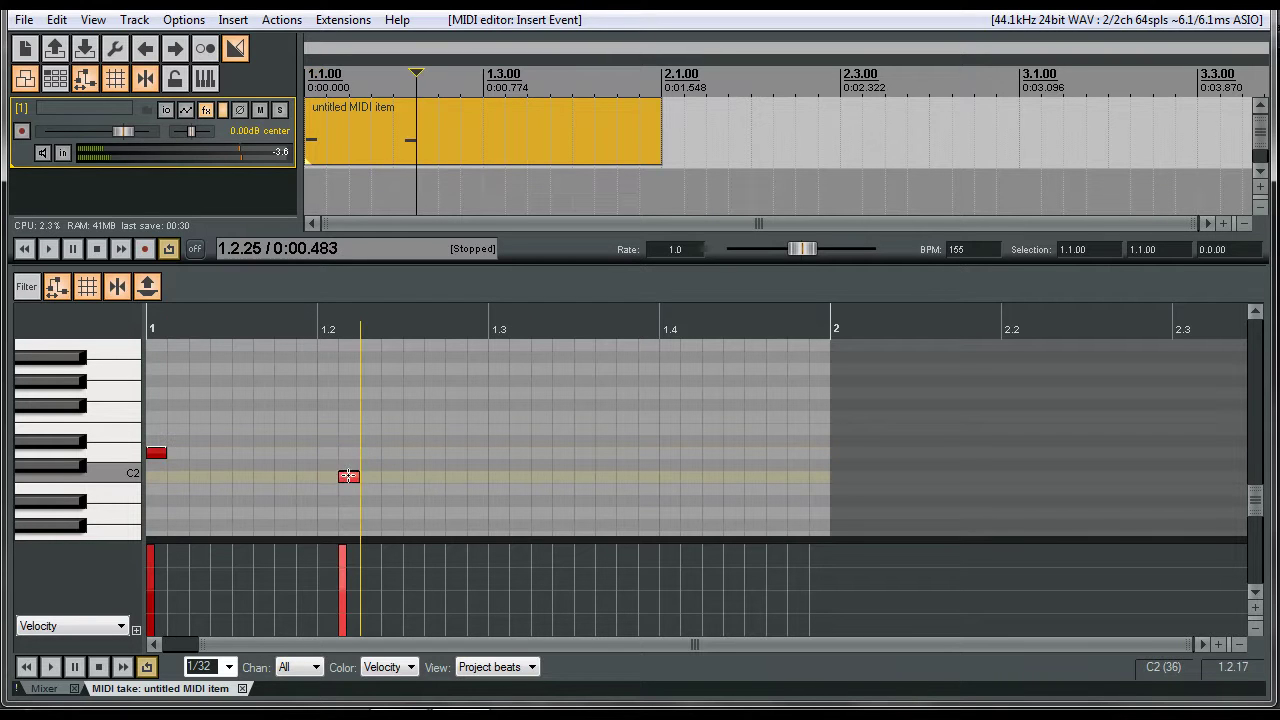
drag(348, 476, 327, 476)
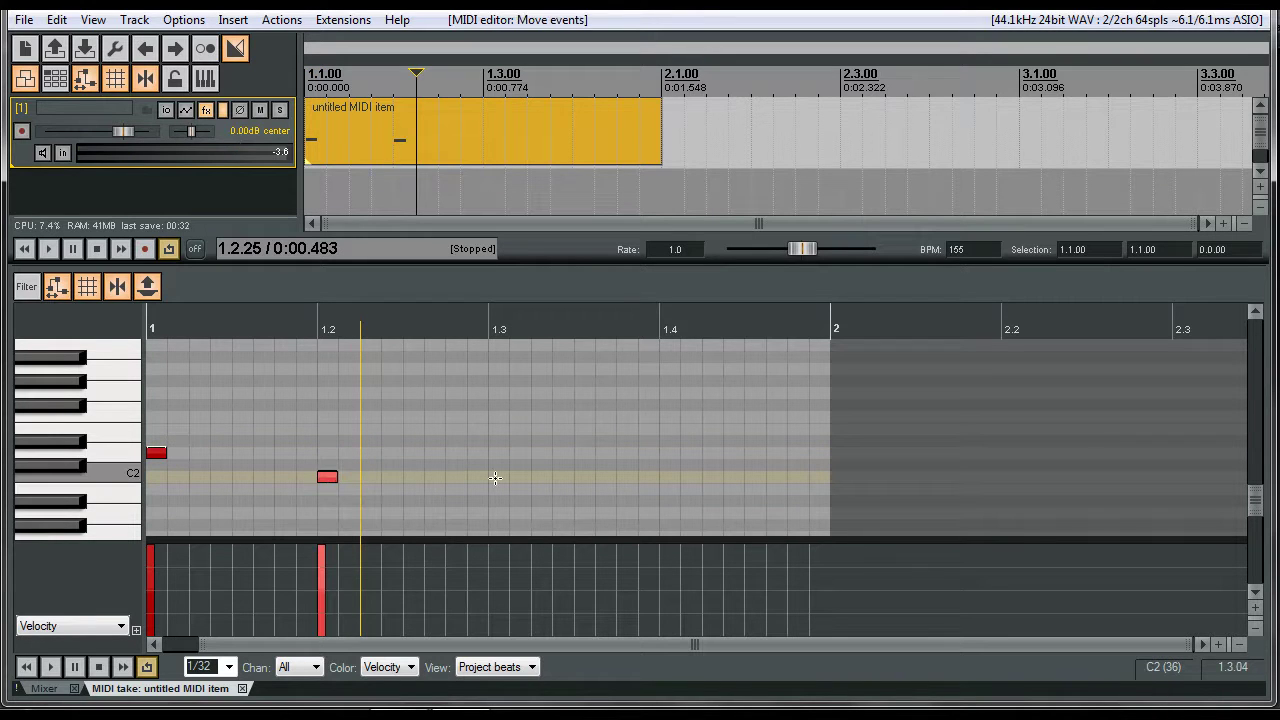
click(496, 477)
click(672, 475)
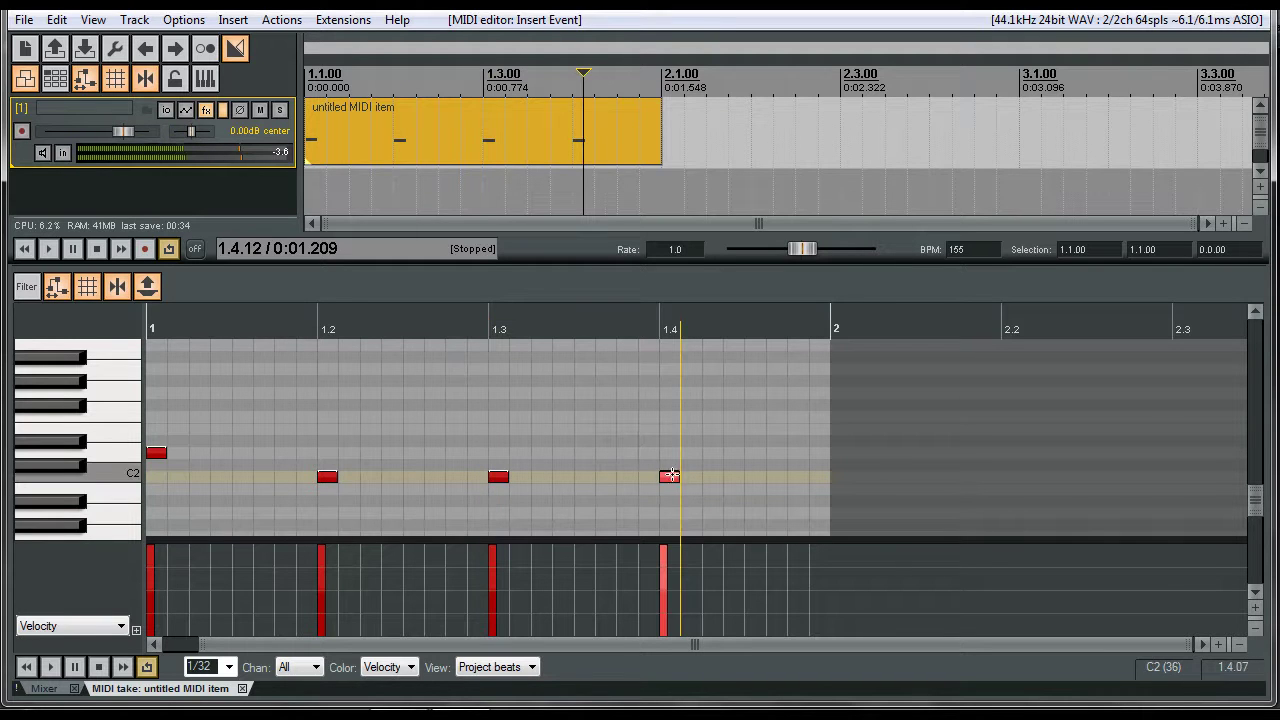
click(53, 667)
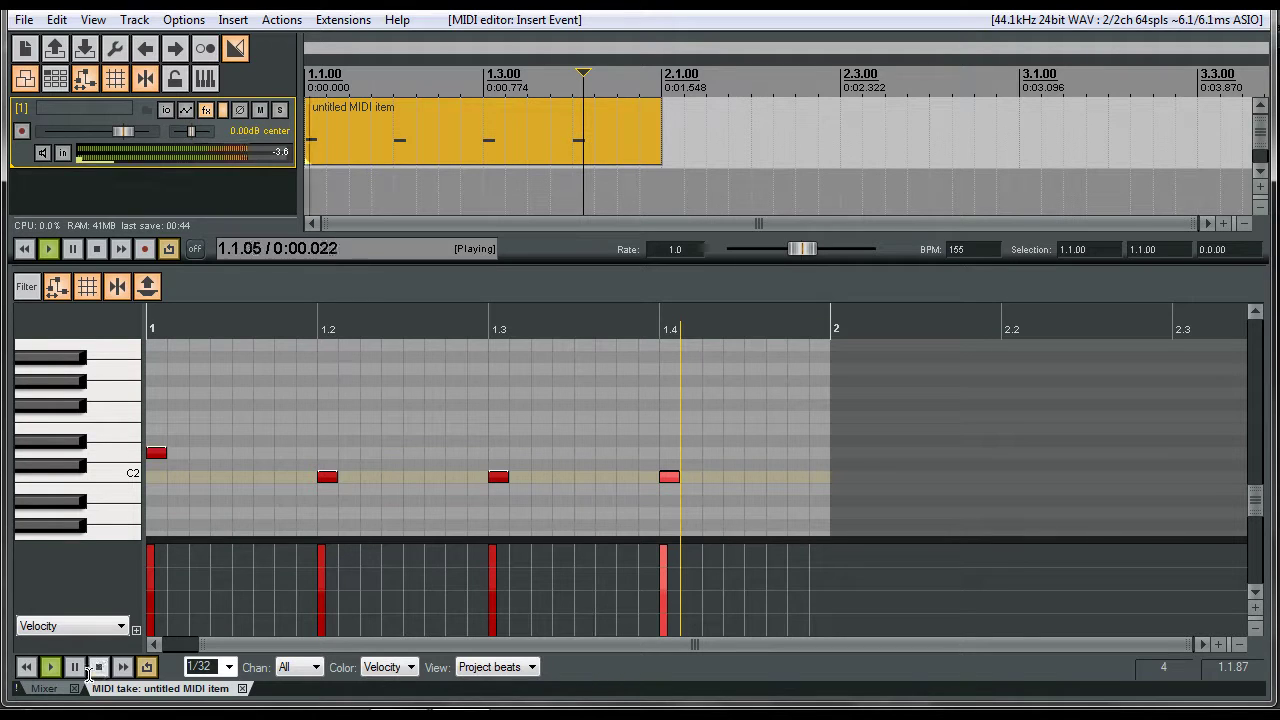
- Stop playback and set the project tempo to 98 BPM
click(99, 667)
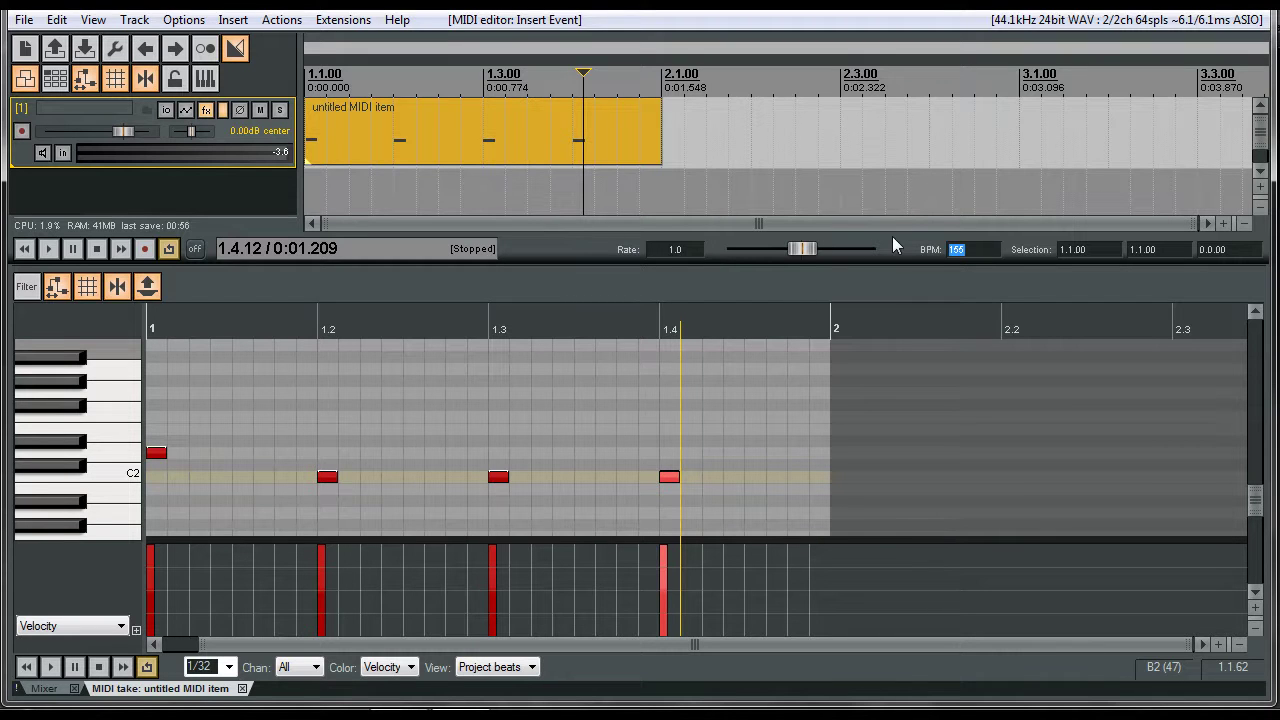
text(98)
key(Return)
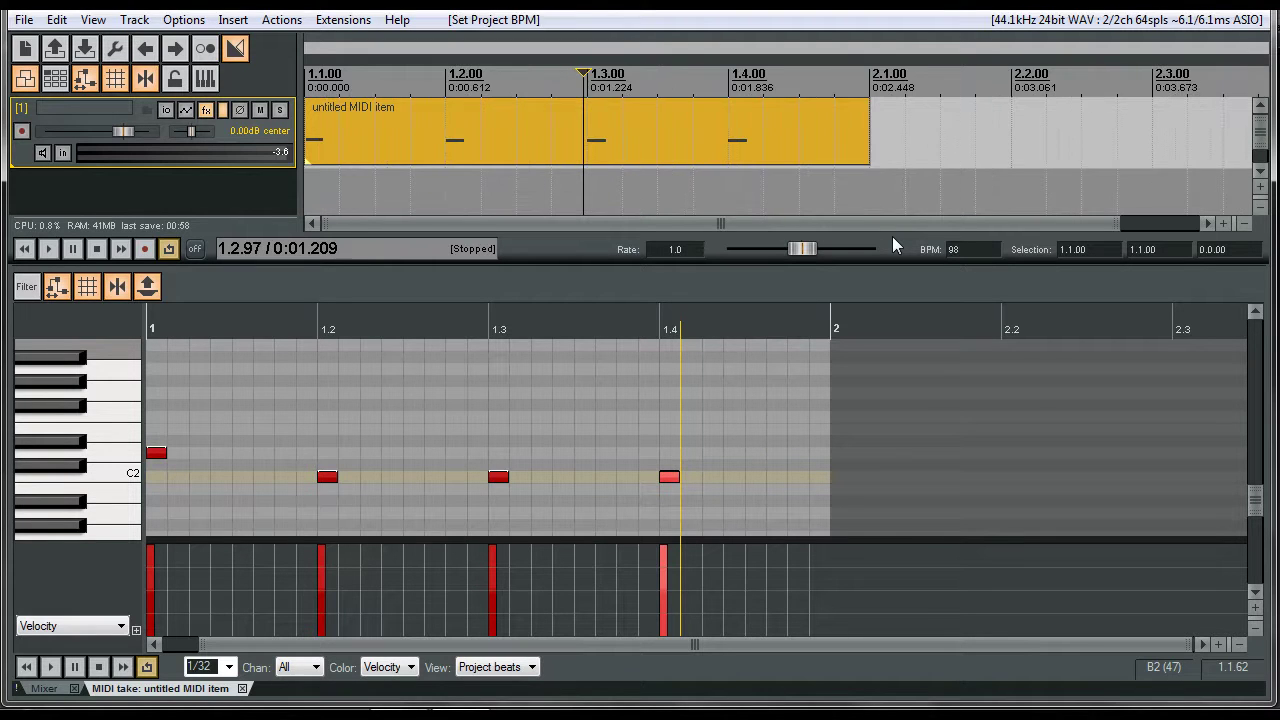
- Replay the pattern from the start and turn Track 1's volume down to about -24 dB
click(36, 668)
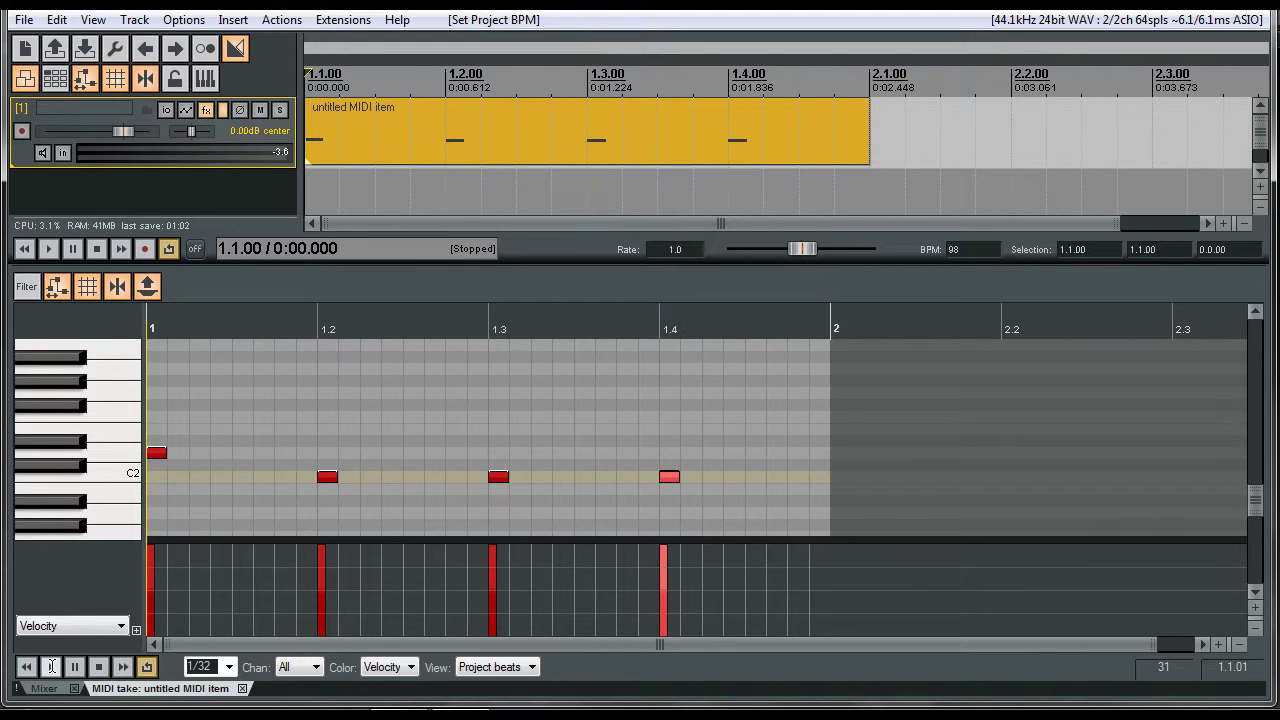
click(50, 666)
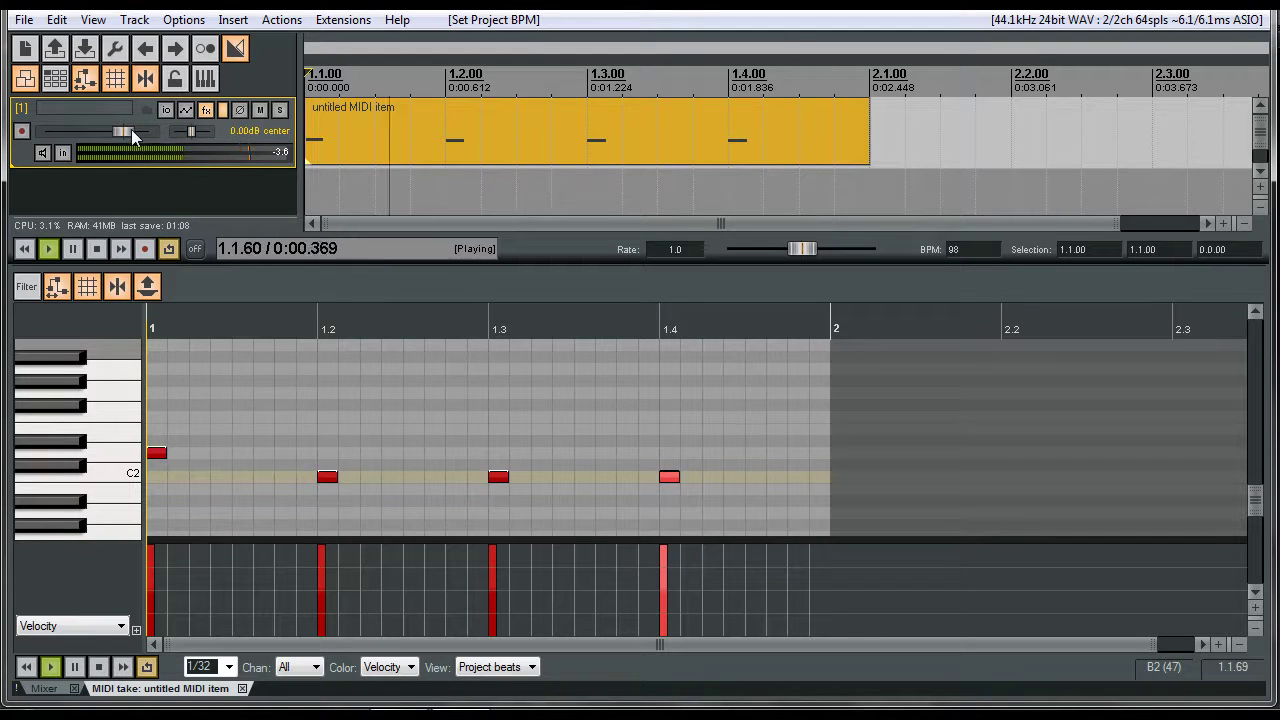
drag(131, 129, 84, 146)
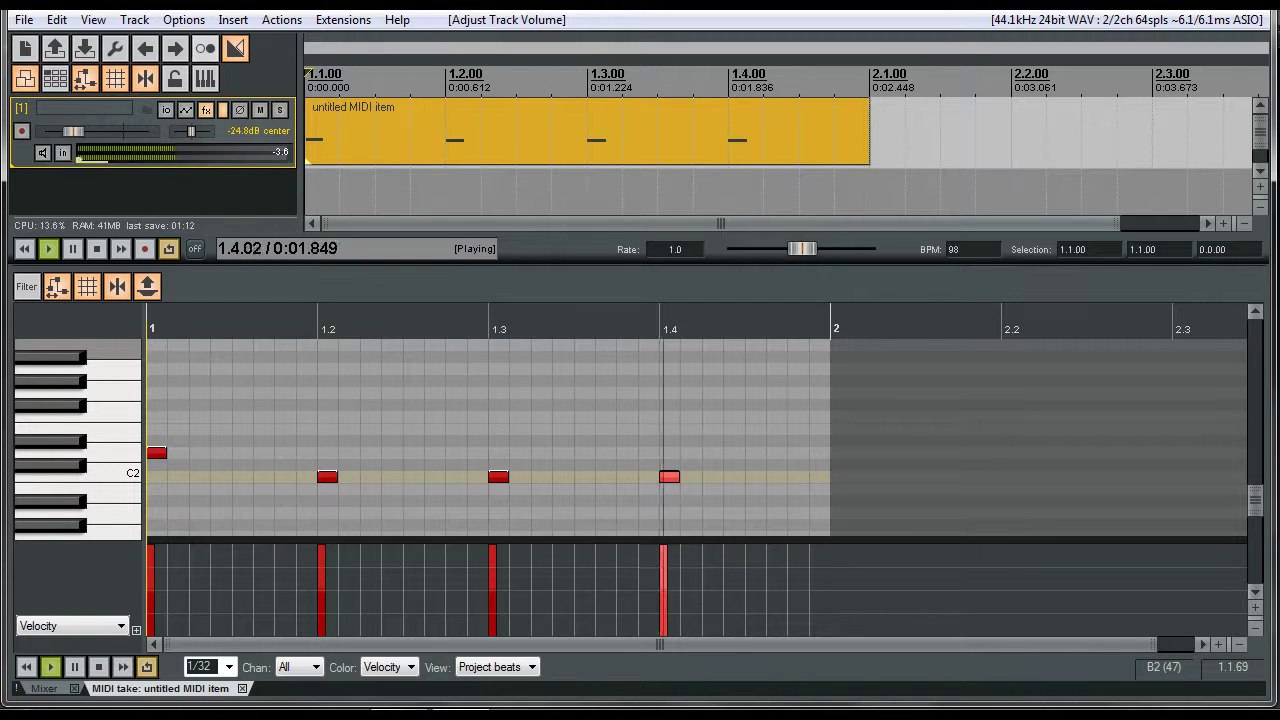
- Check the metronome settings, restore Track 1's volume to 0.00 dB, and stop playback
right_click(205, 48)
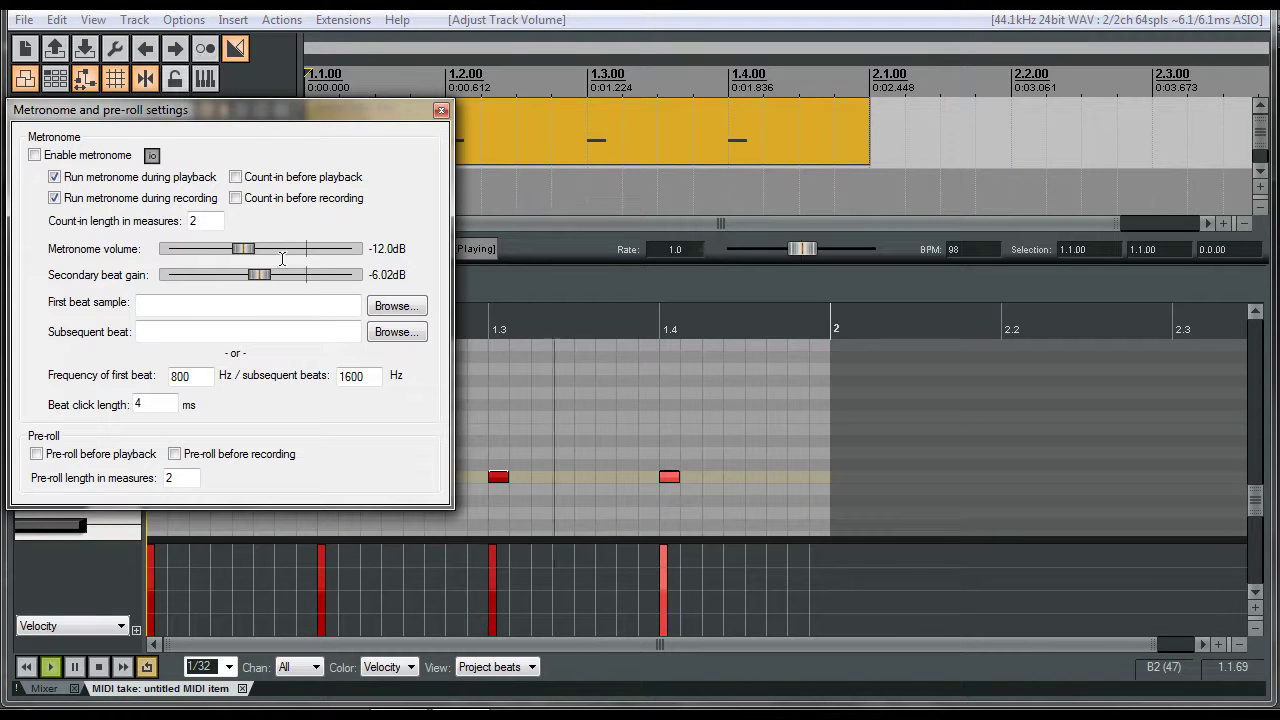
click(441, 110)
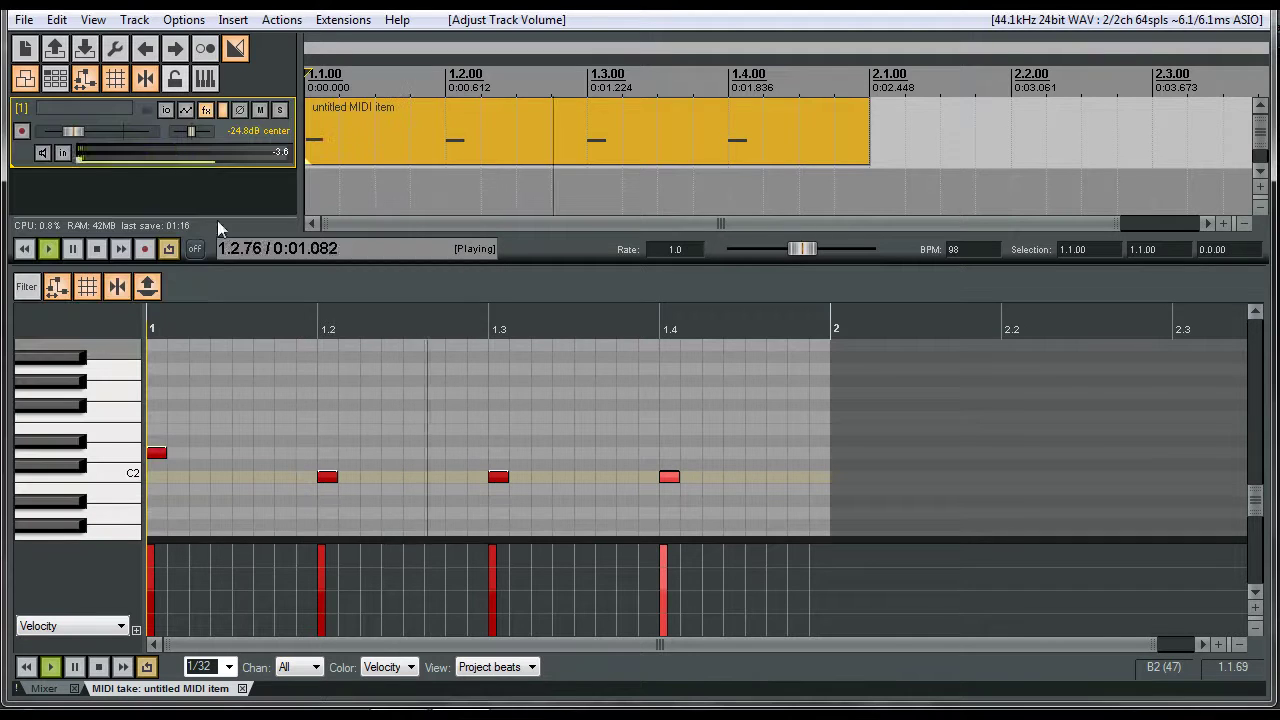
drag(80, 131, 124, 131)
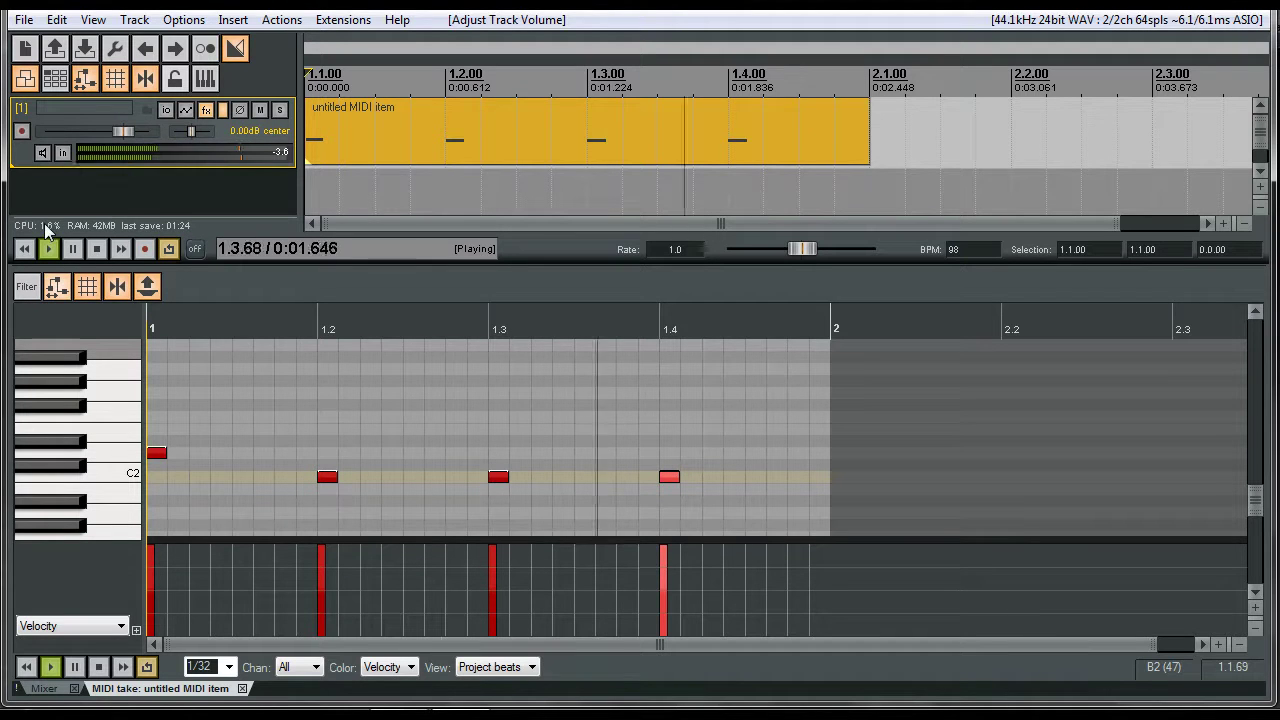
click(98, 248)
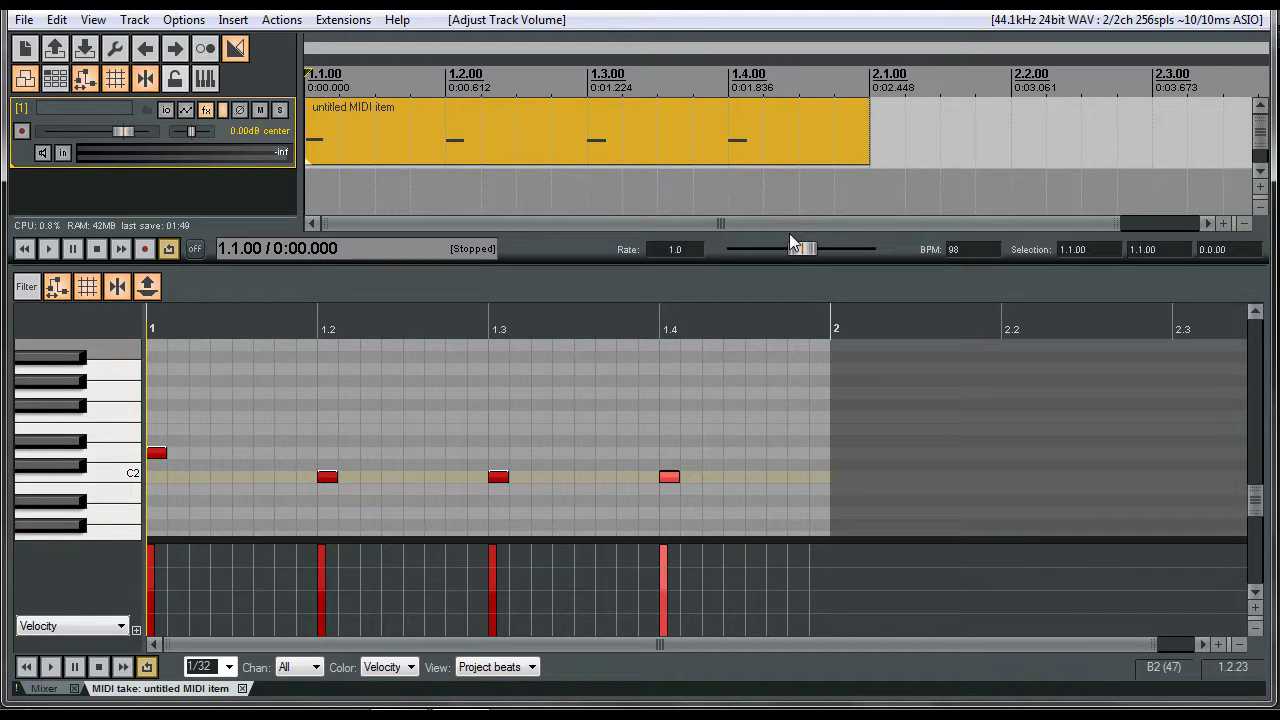
- Delete the D2 note on beat 1 and the three C2 notes on beats 2-4
click(157, 454)
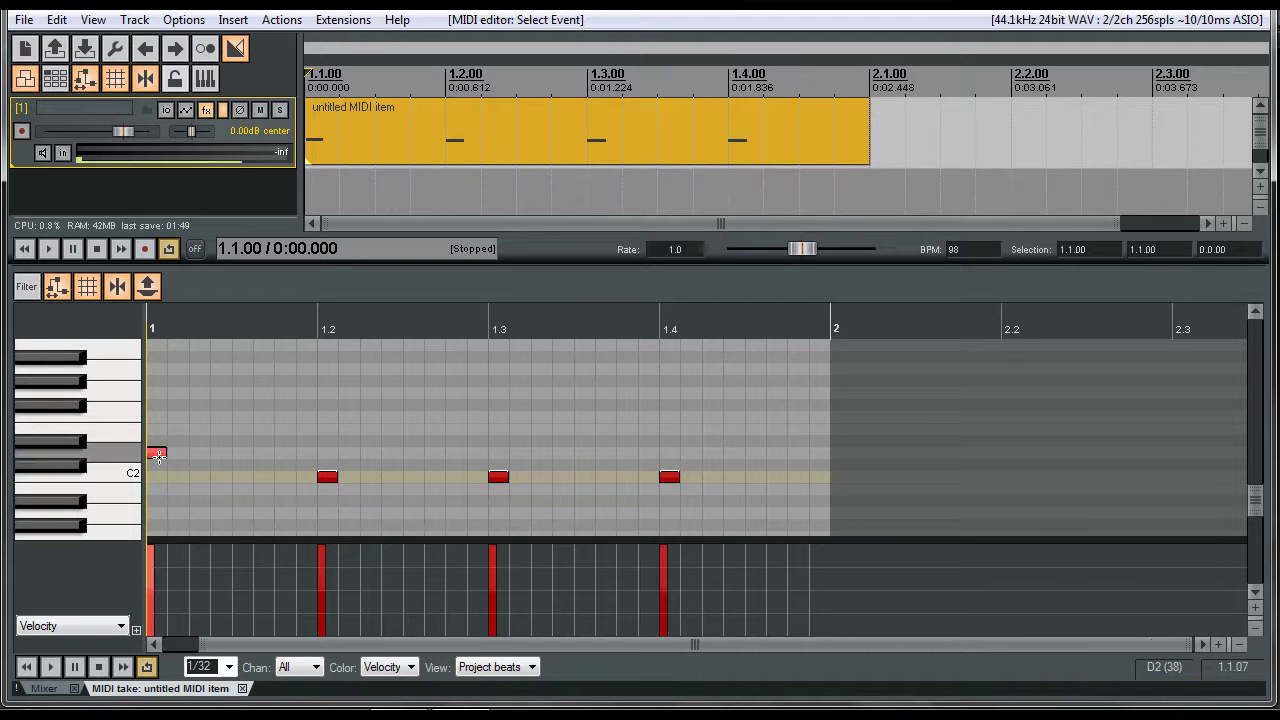
key(Delete)
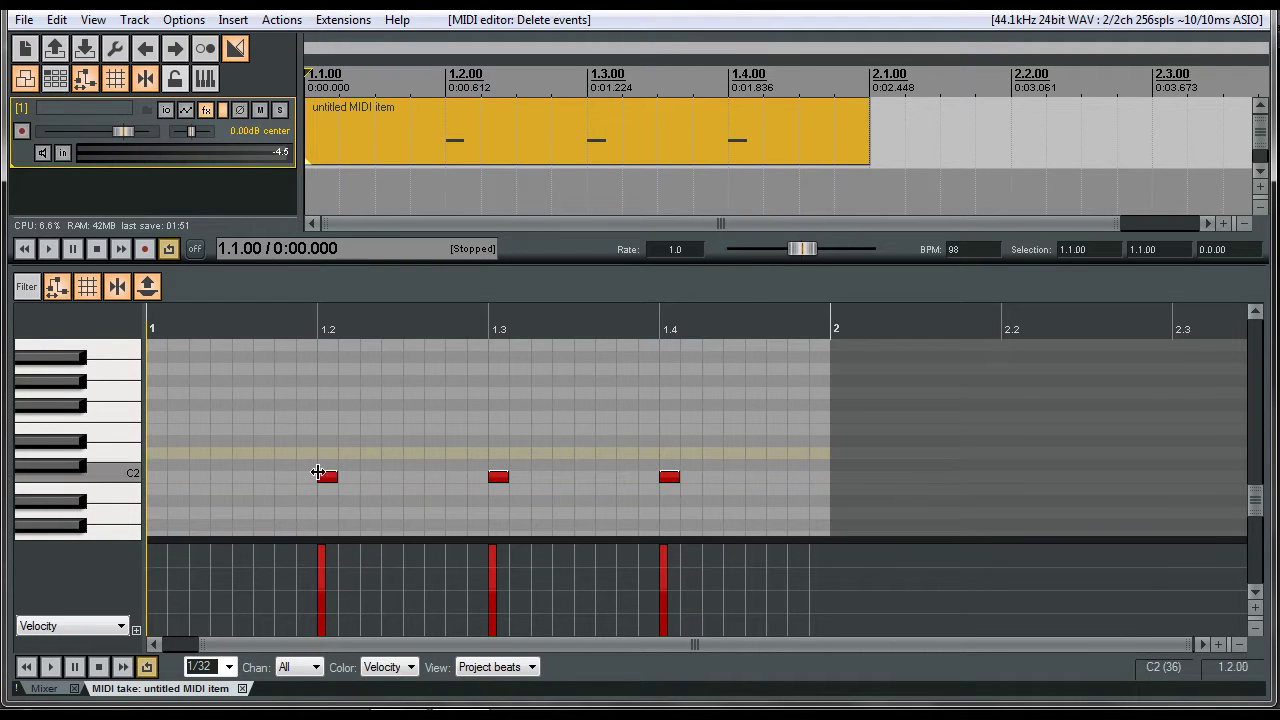
double_click(326, 477)
double_click(498, 476)
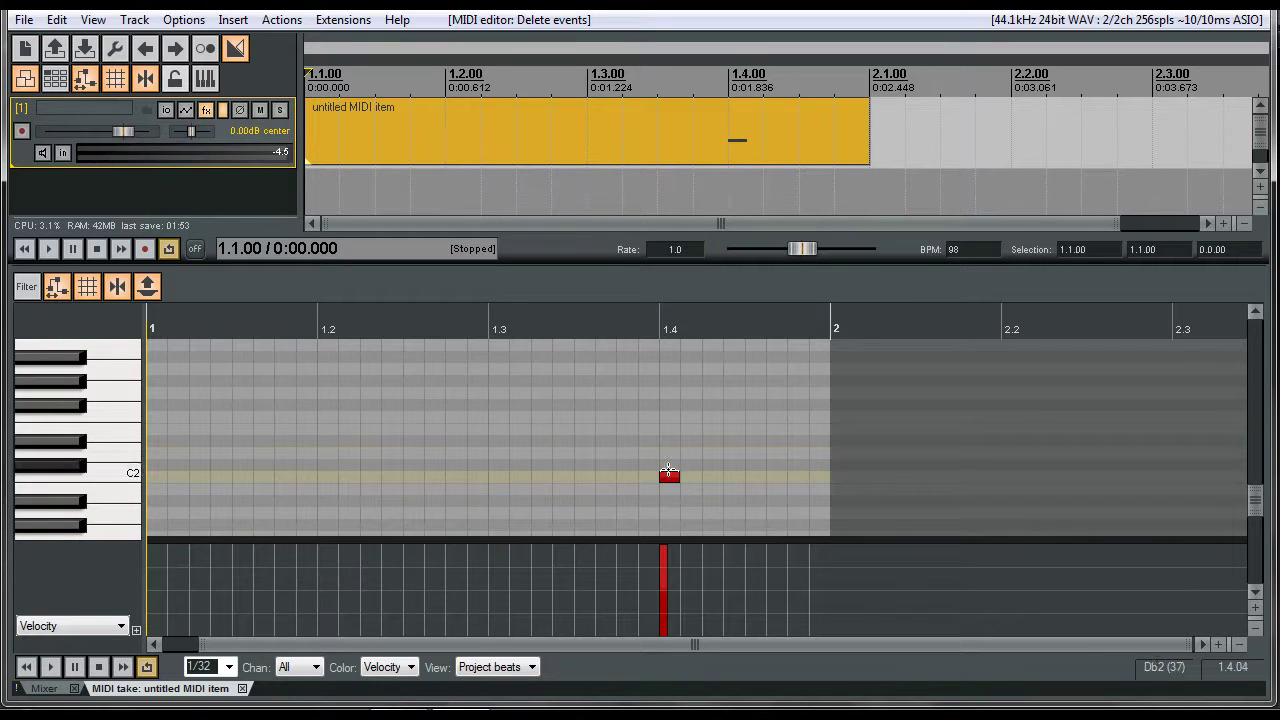
click(668, 477)
double_click(668, 477)
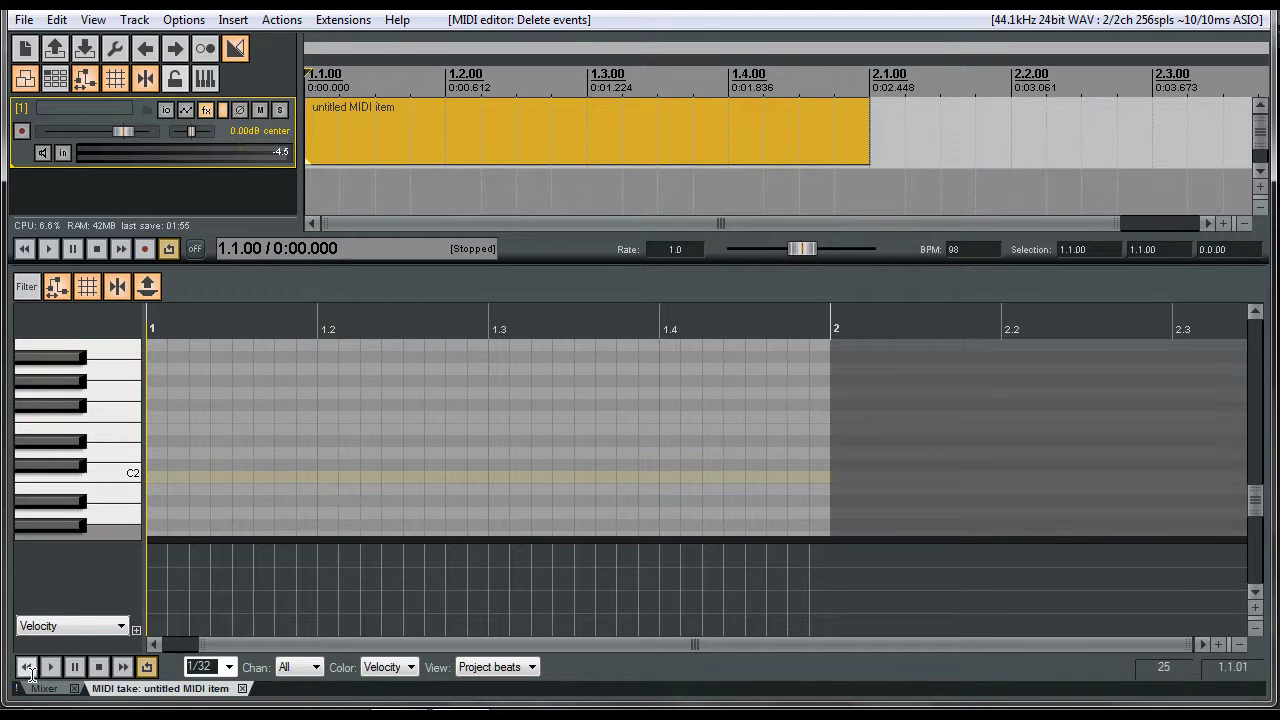
- Play the empty loop, audition drum keys, and place an F#2 note on beat 1
click(61, 667)
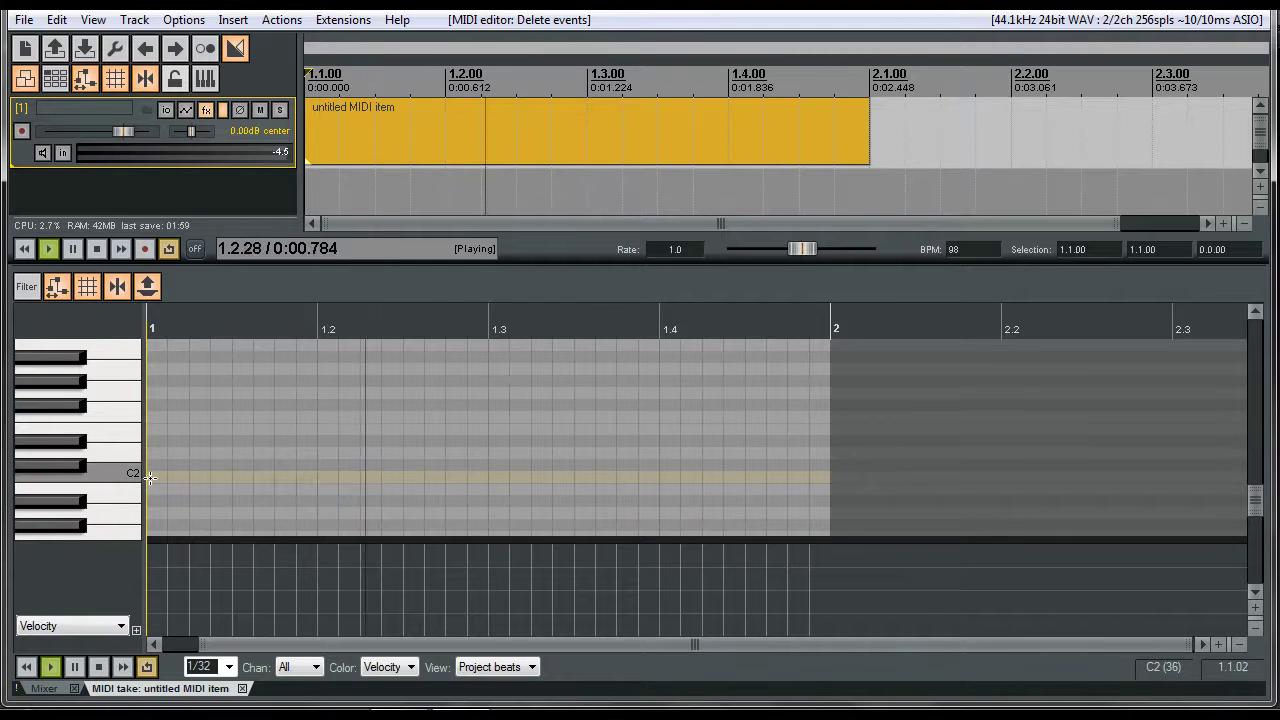
click(70, 407)
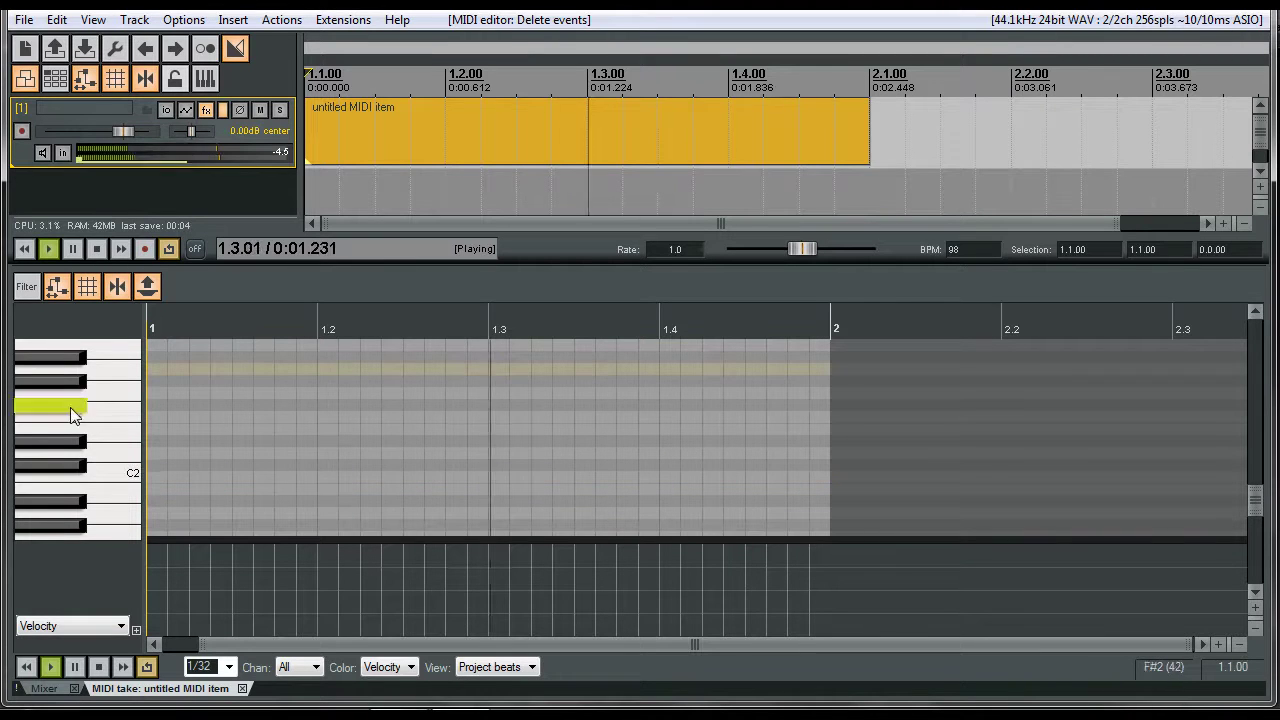
click(75, 358)
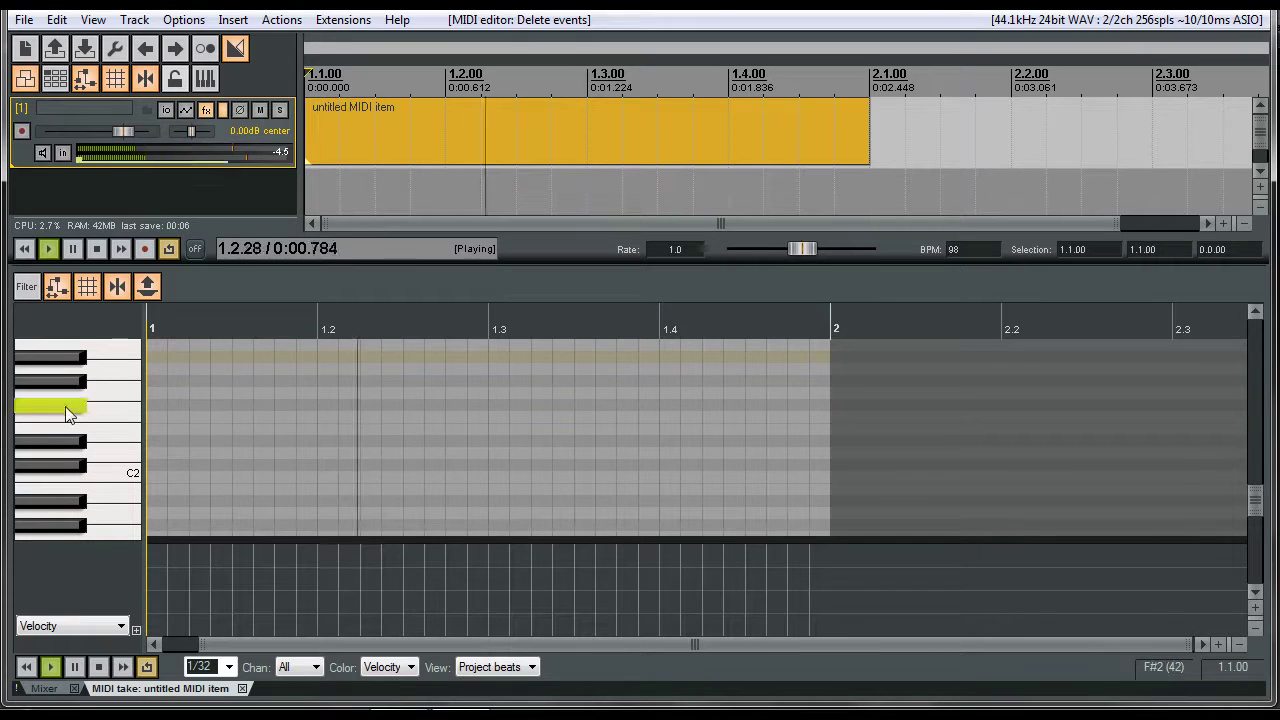
click(155, 404)
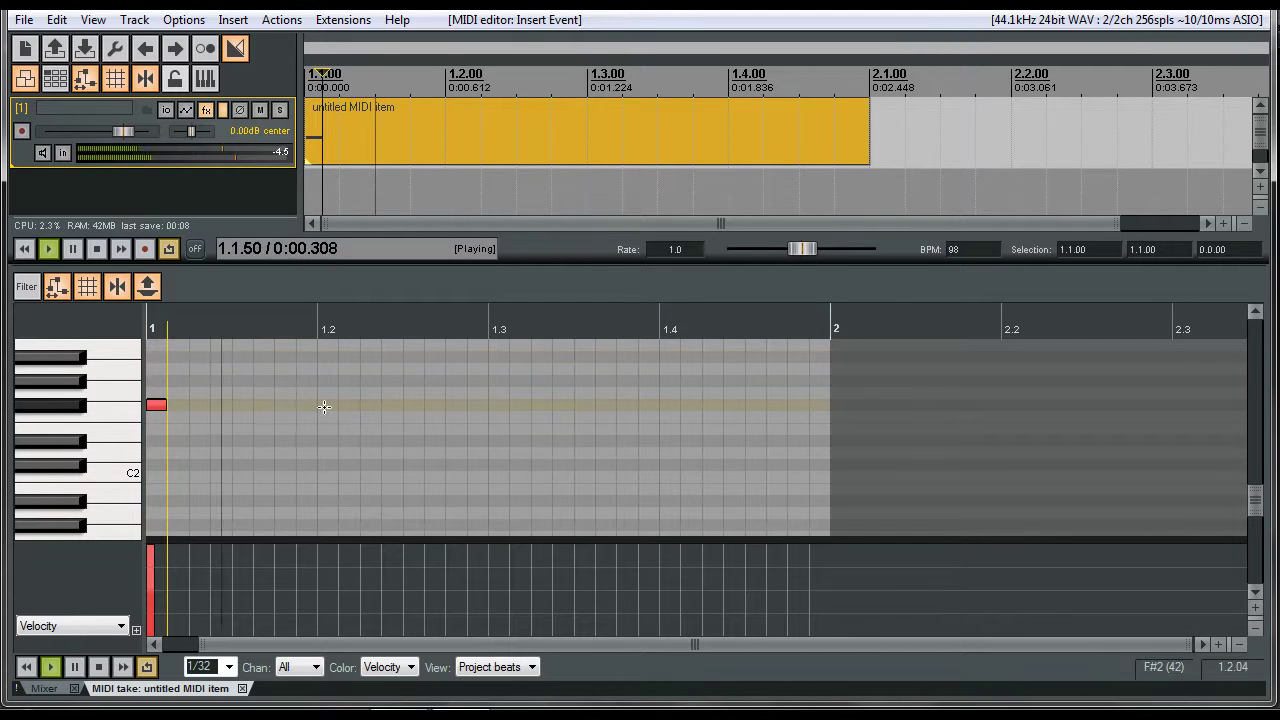
- Add F#2 notes on beats 1.2 and 1.3 and a higher-pitched note after beat 1.3
click(327, 404)
click(498, 404)
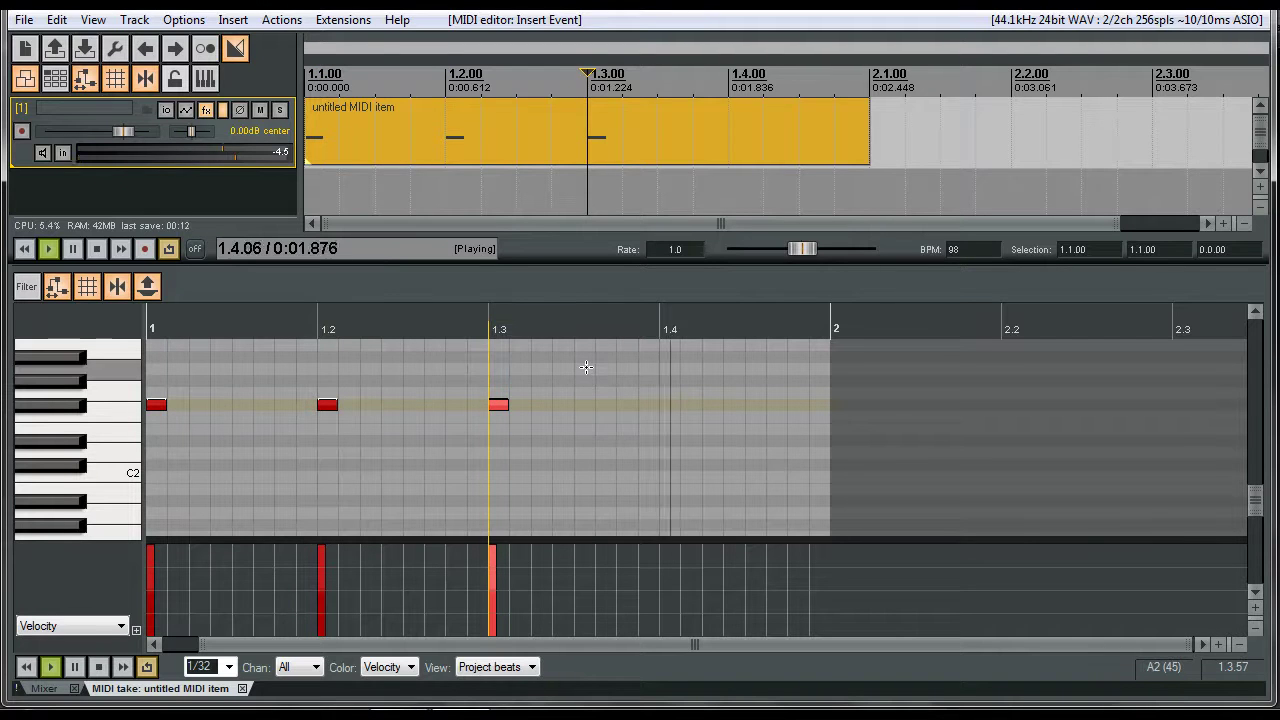
click(584, 368)
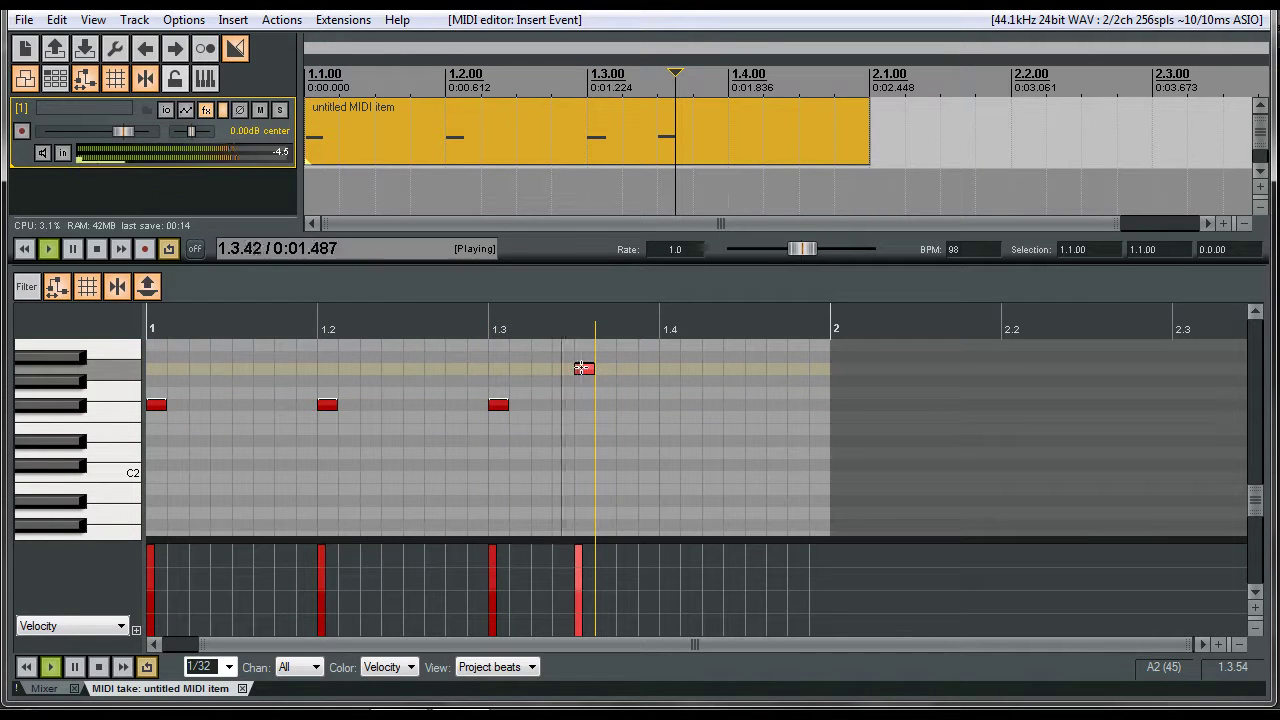
mouse_move(581, 368)
mouse_down()
mouse_move(565, 372)
mouse_move(586, 357)
mouse_up()
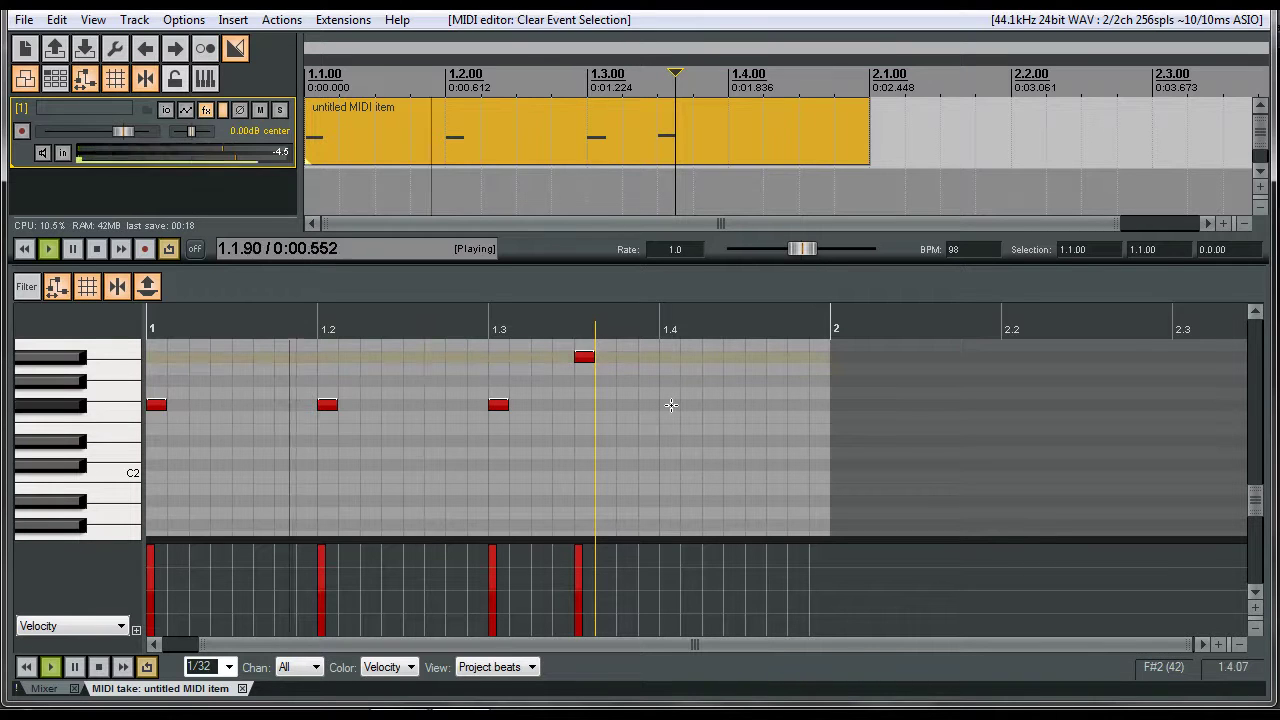
- Add an F#2 note on beat 1.4 and move a higher note to the offbeat after it
click(669, 404)
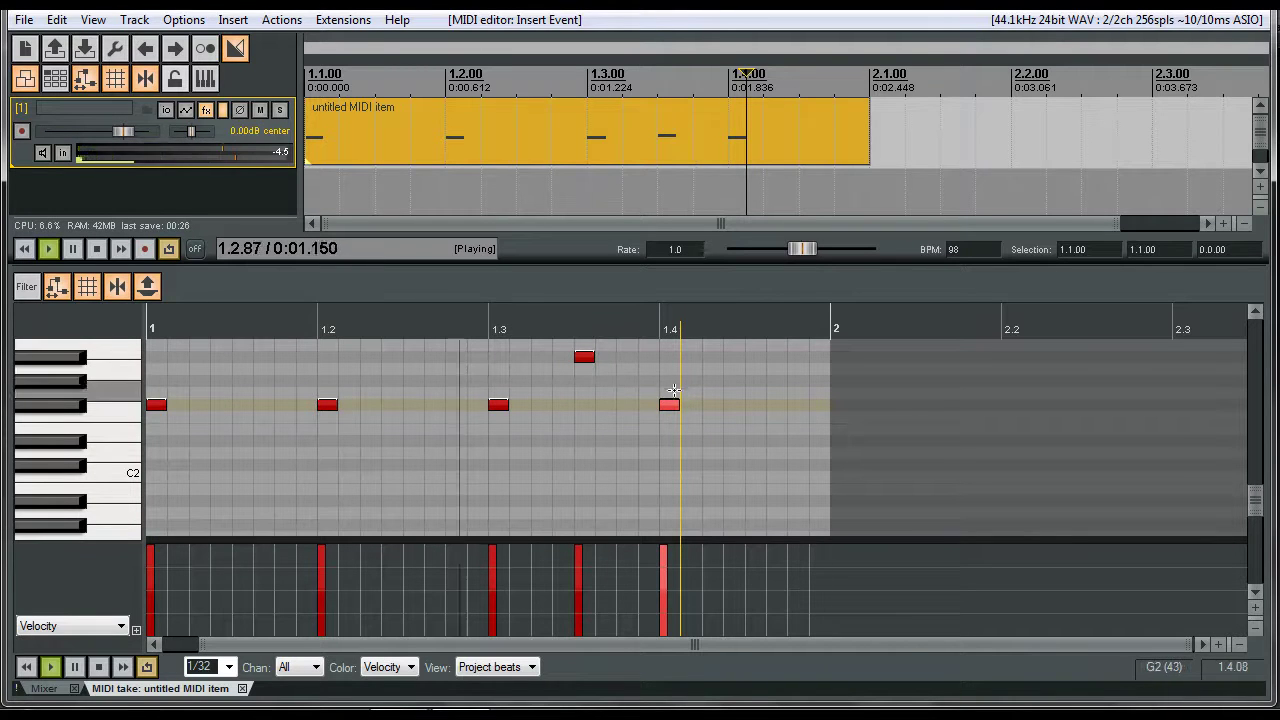
drag(677, 402, 765, 354)
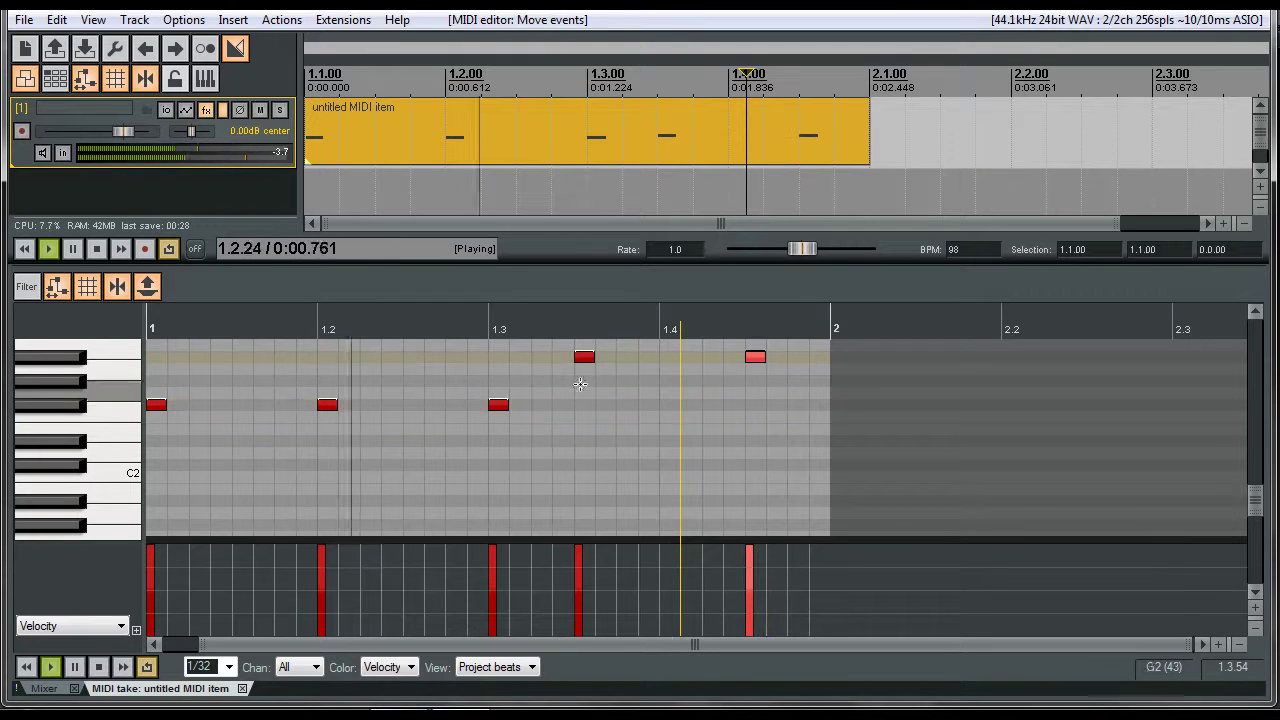
drag(584, 356, 673, 404)
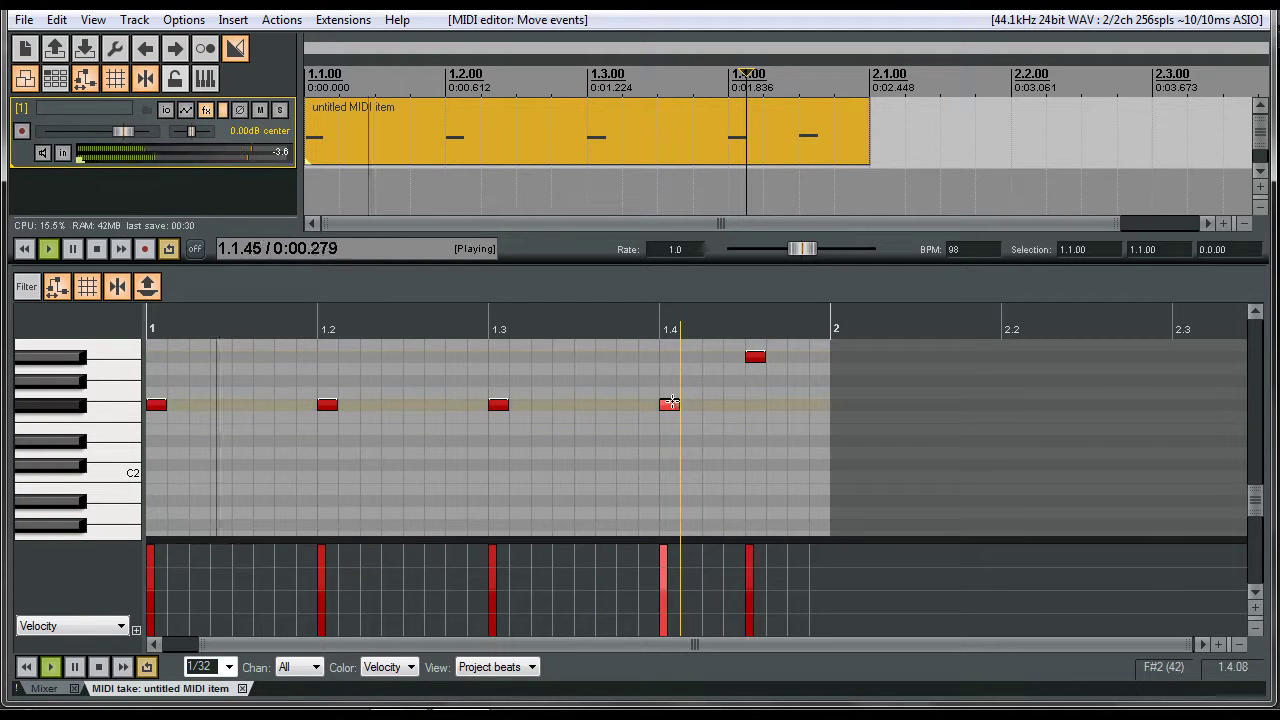
- Insert C2 kicks on beats 1 and 1.3 and D2 snares on beats 1.2, 1.4 and late in the bar
double_click(157, 476)
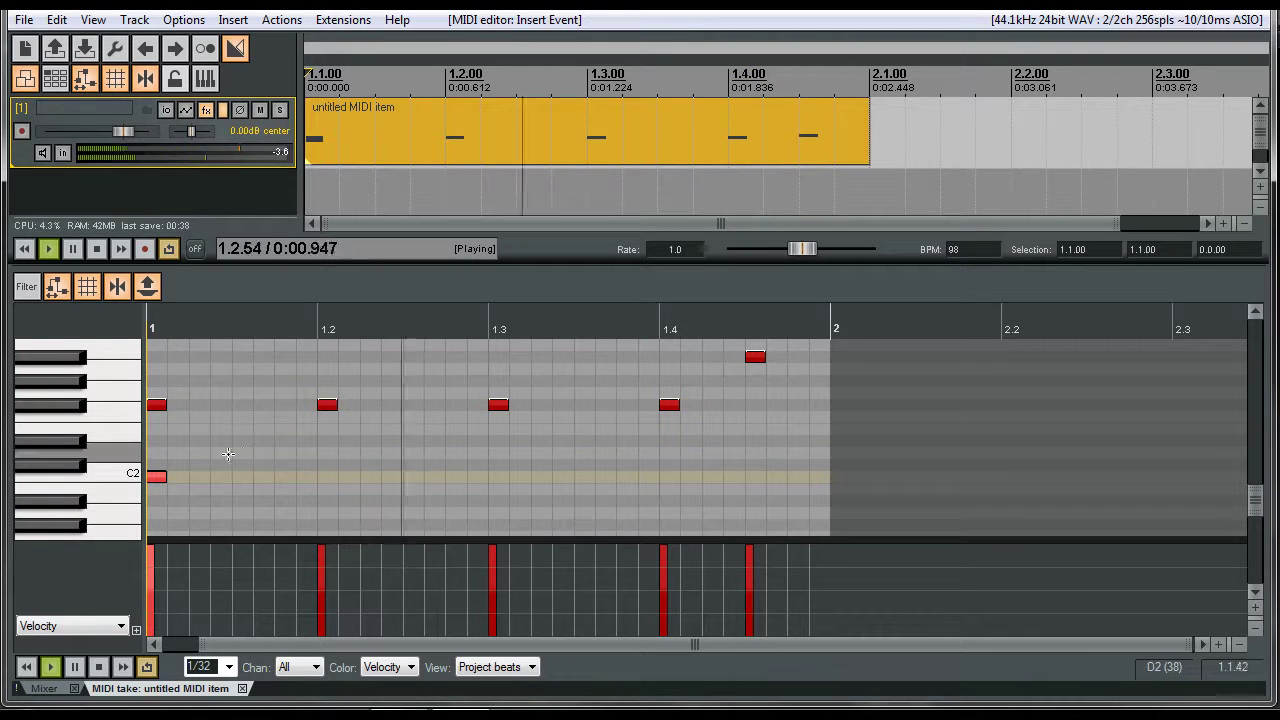
double_click(322, 453)
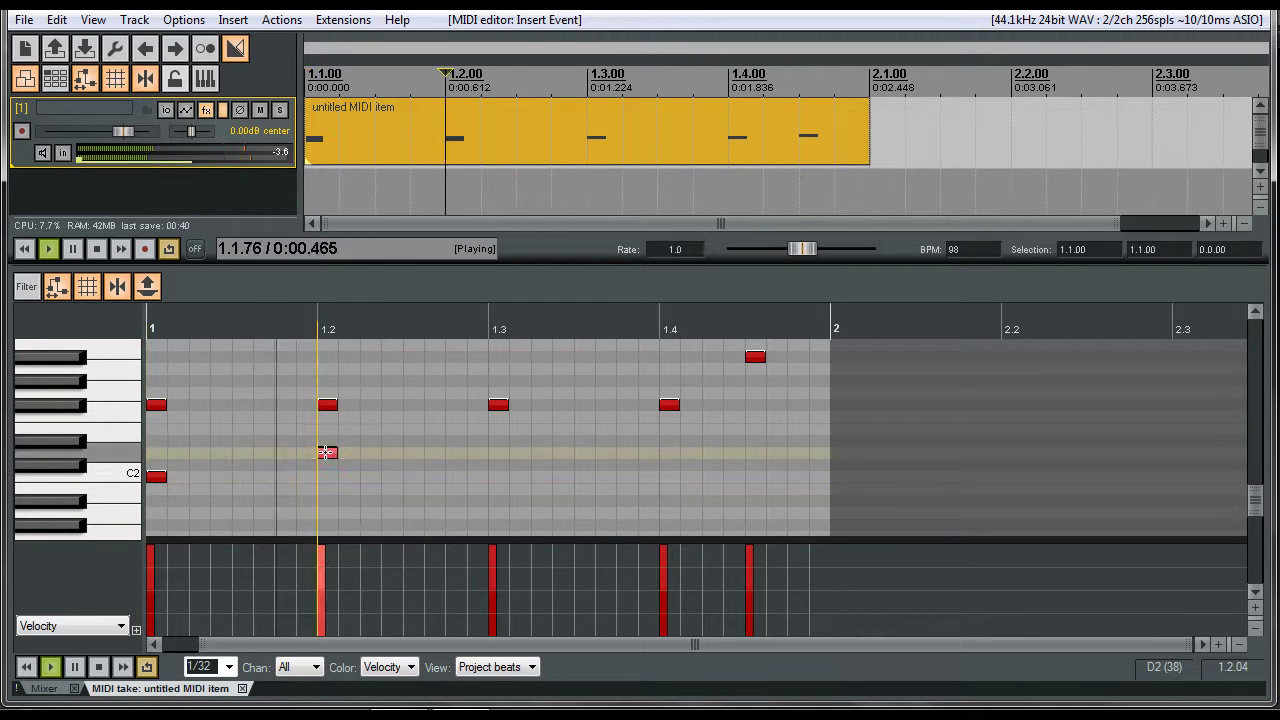
double_click(498, 476)
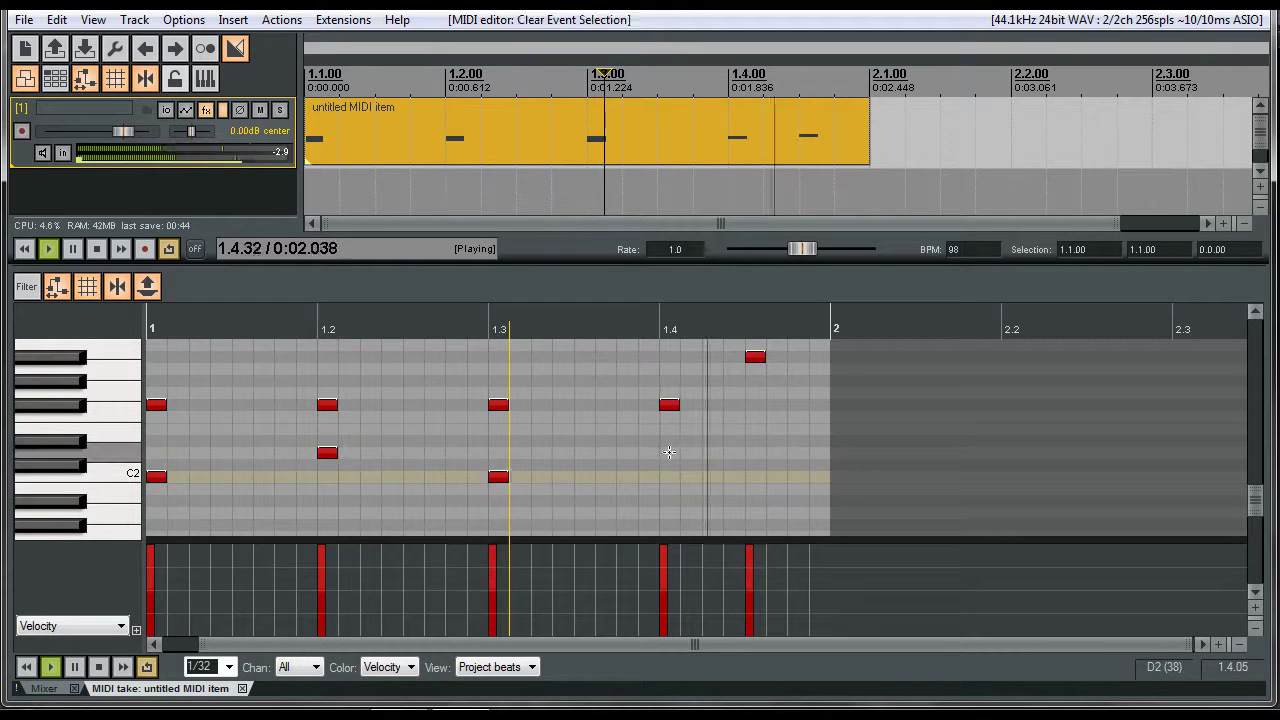
double_click(668, 453)
double_click(754, 453)
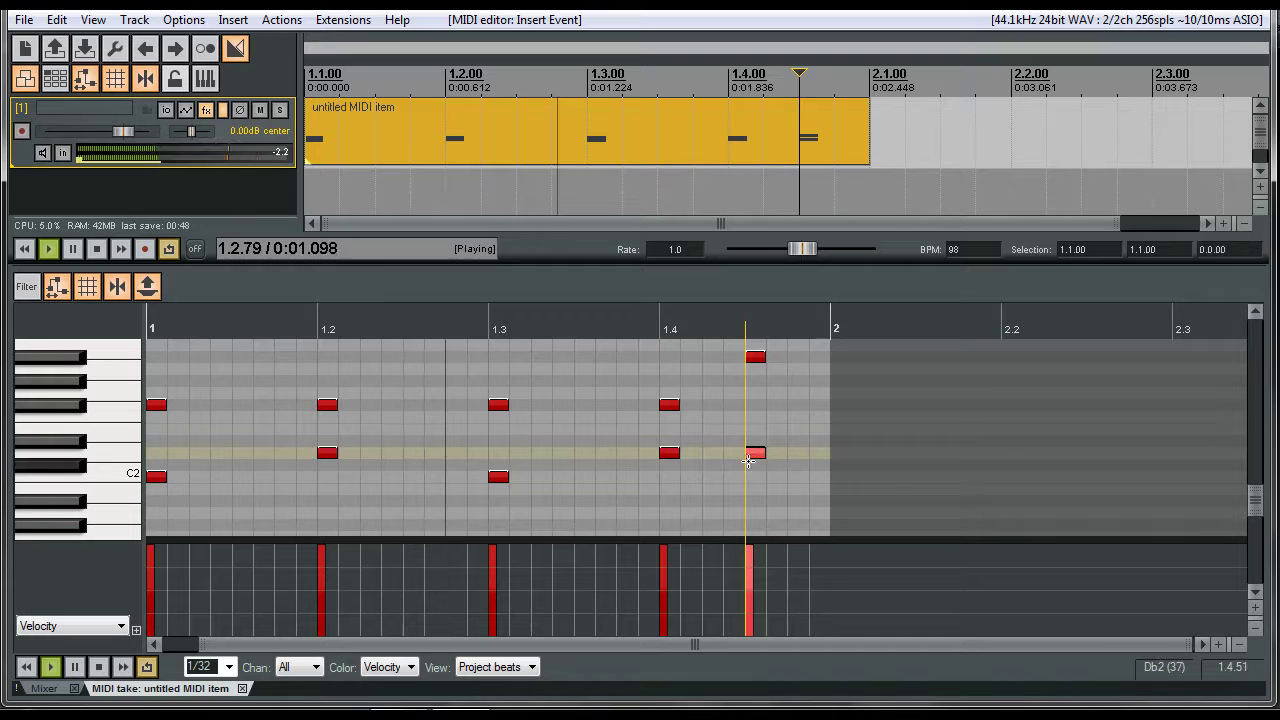
drag(754, 453, 797, 453)
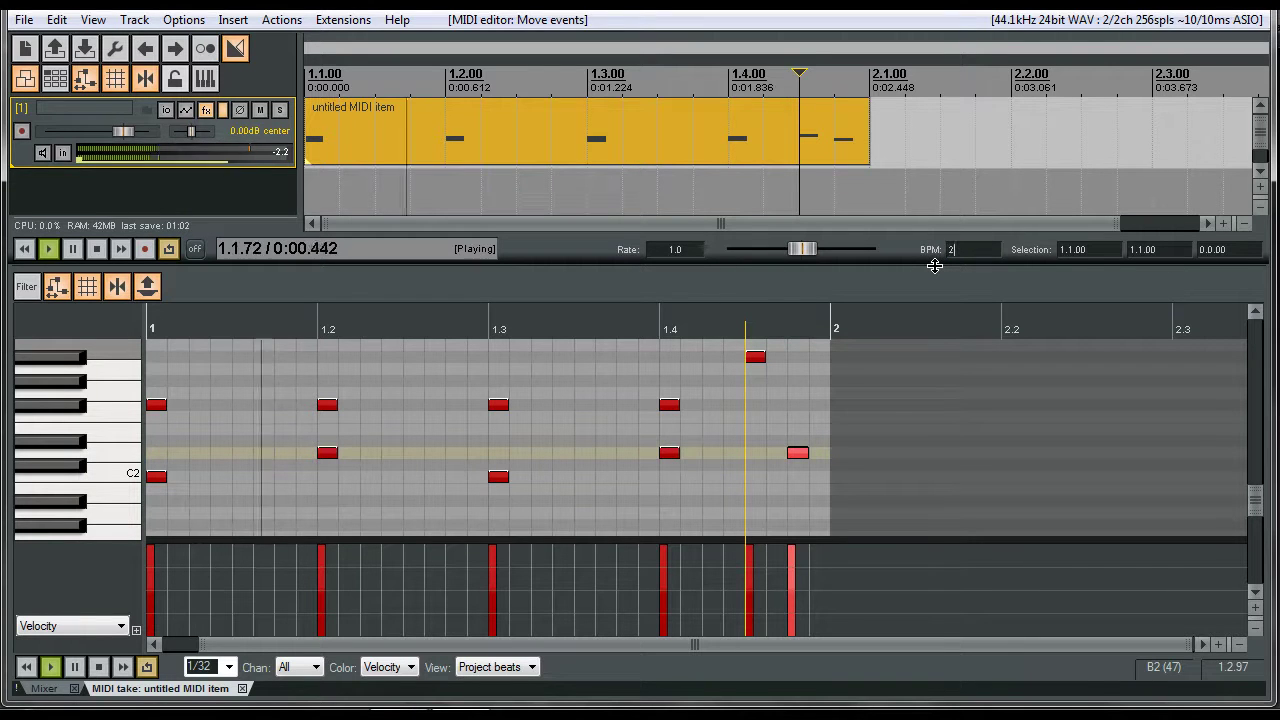
- Try 120, 75 and 120 BPM, settle the project tempo at 89 BPM, then stop playback
key(Return)
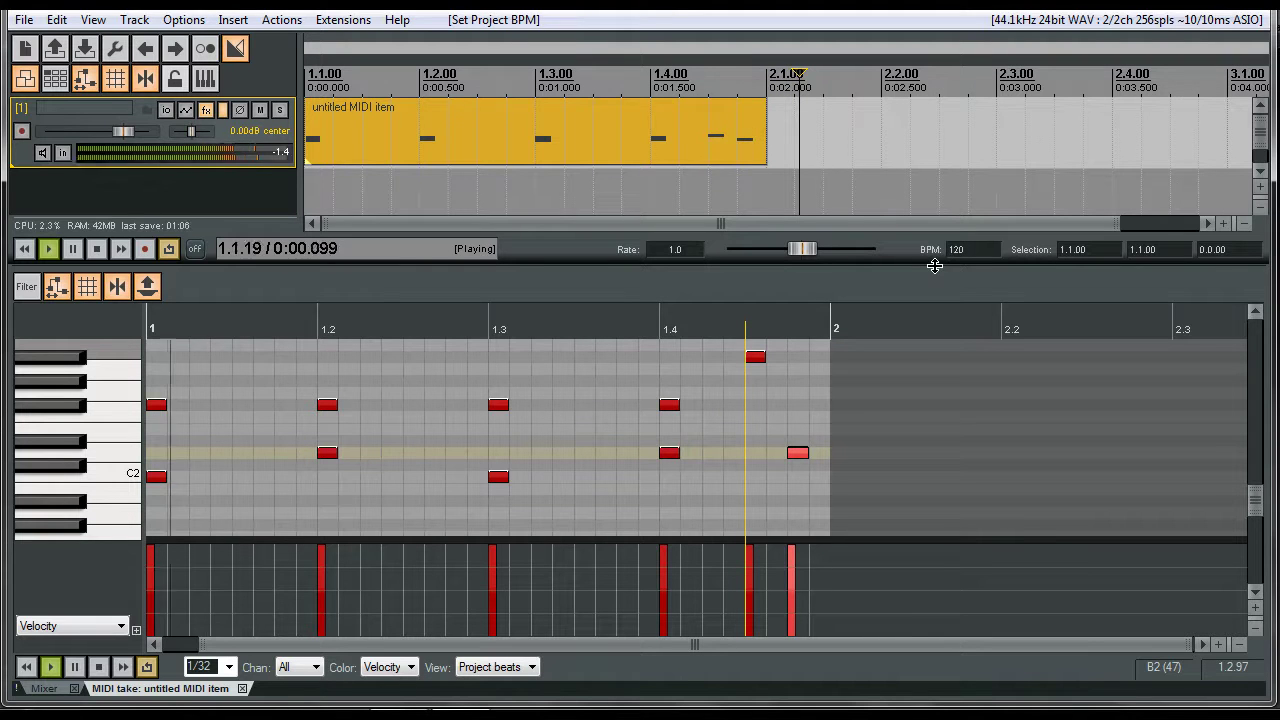
drag(966, 251, 932, 256)
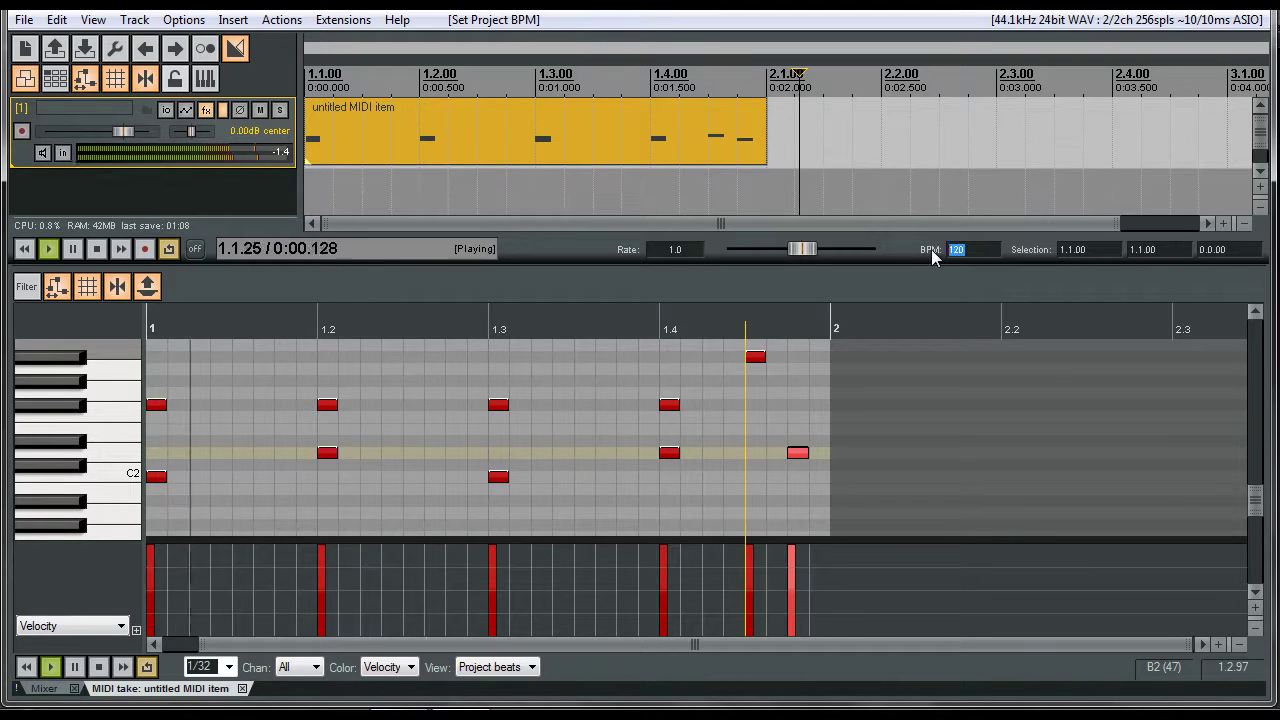
key(Return)
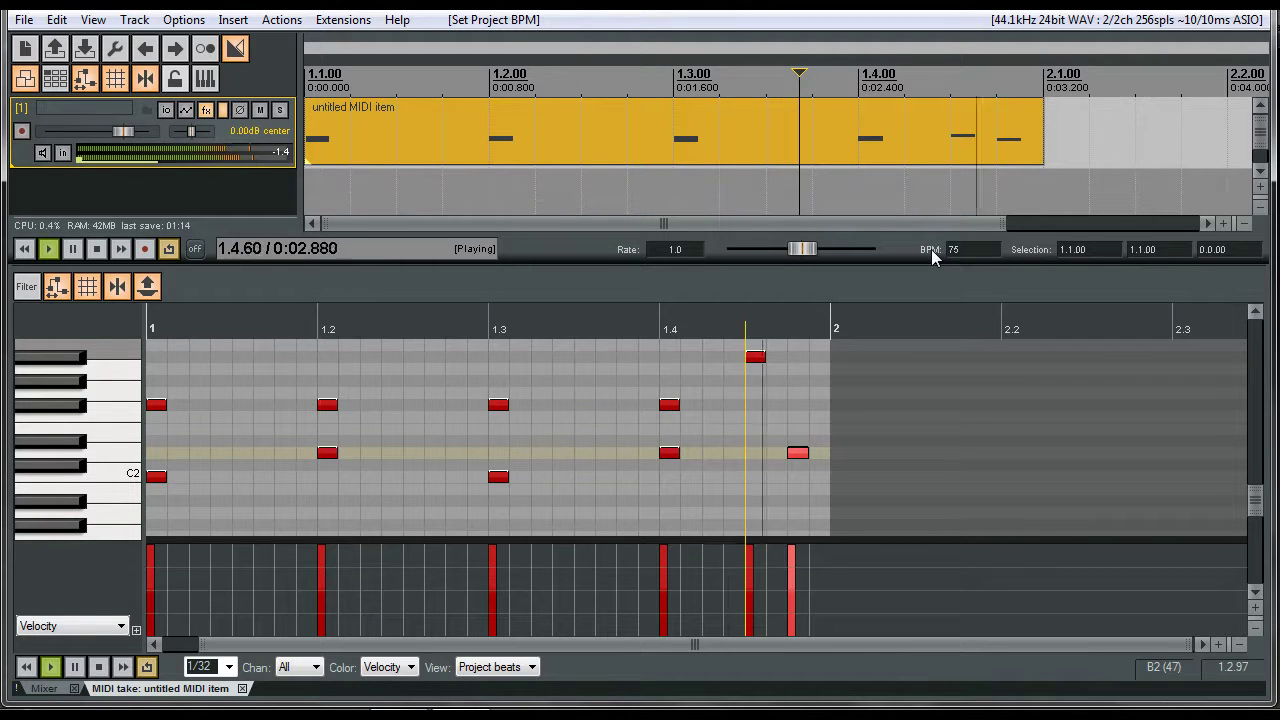
double_click(960, 250)
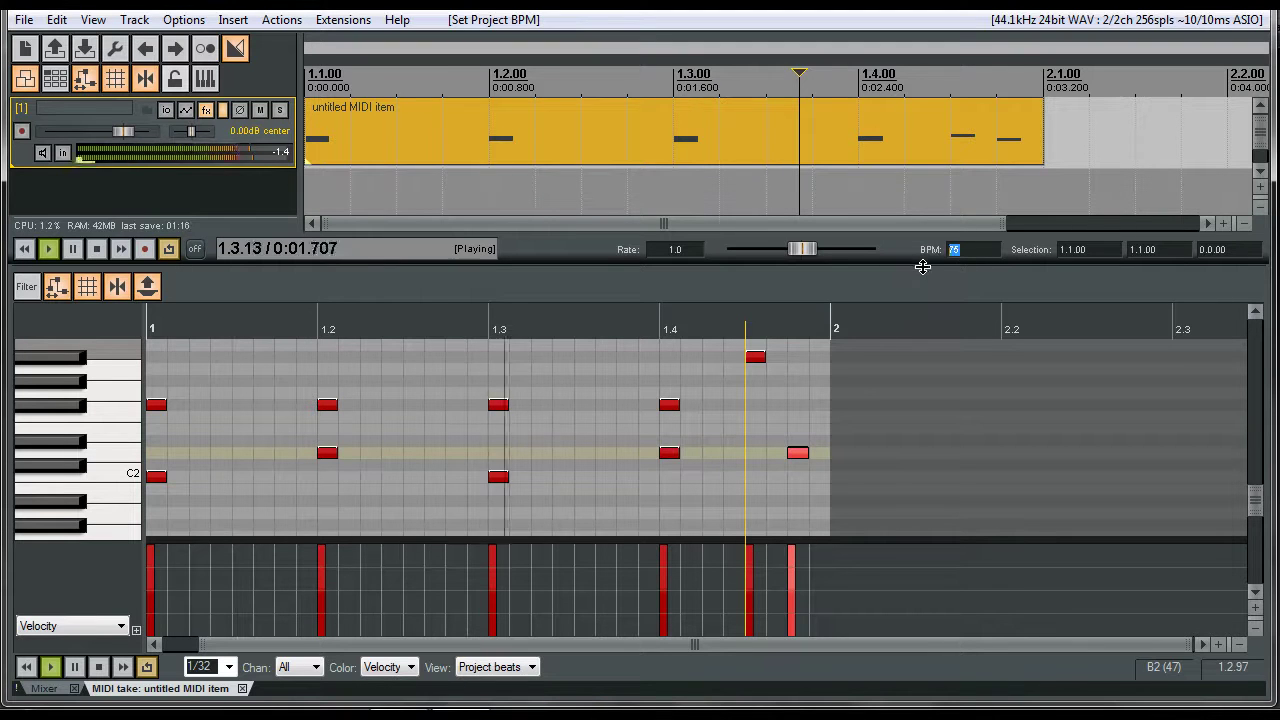
text(120)
key(Return)
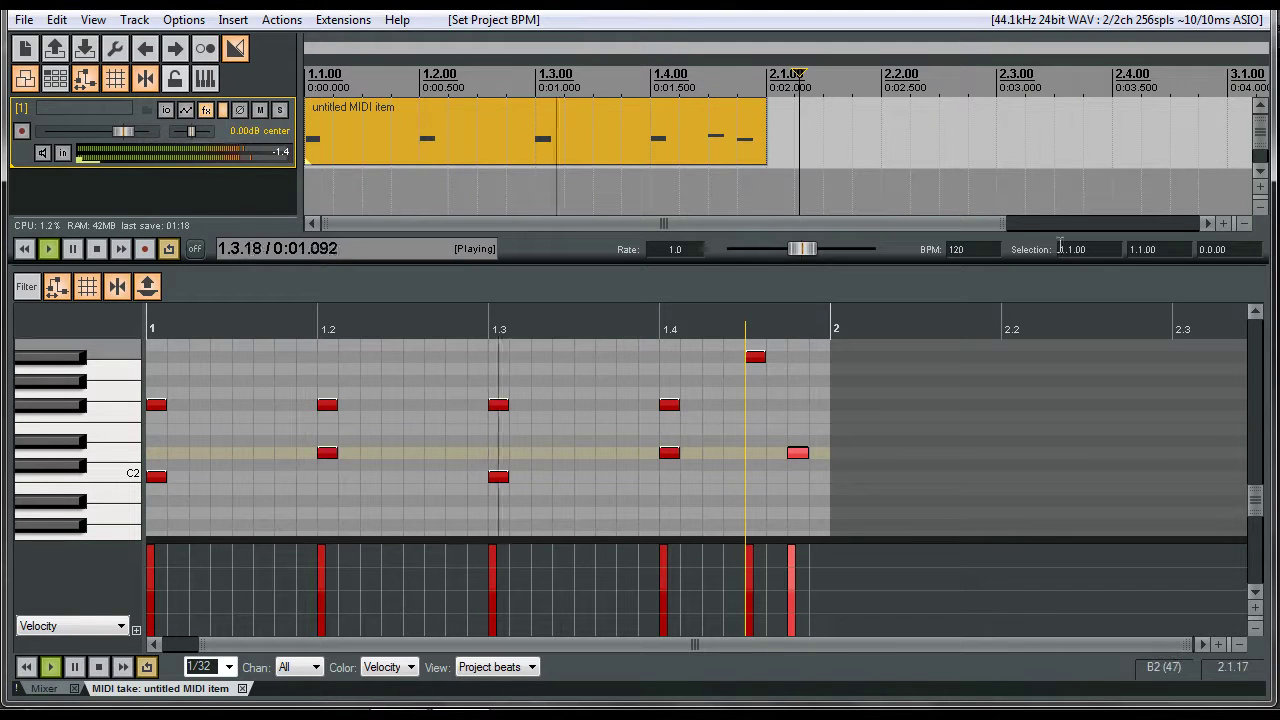
double_click(978, 250)
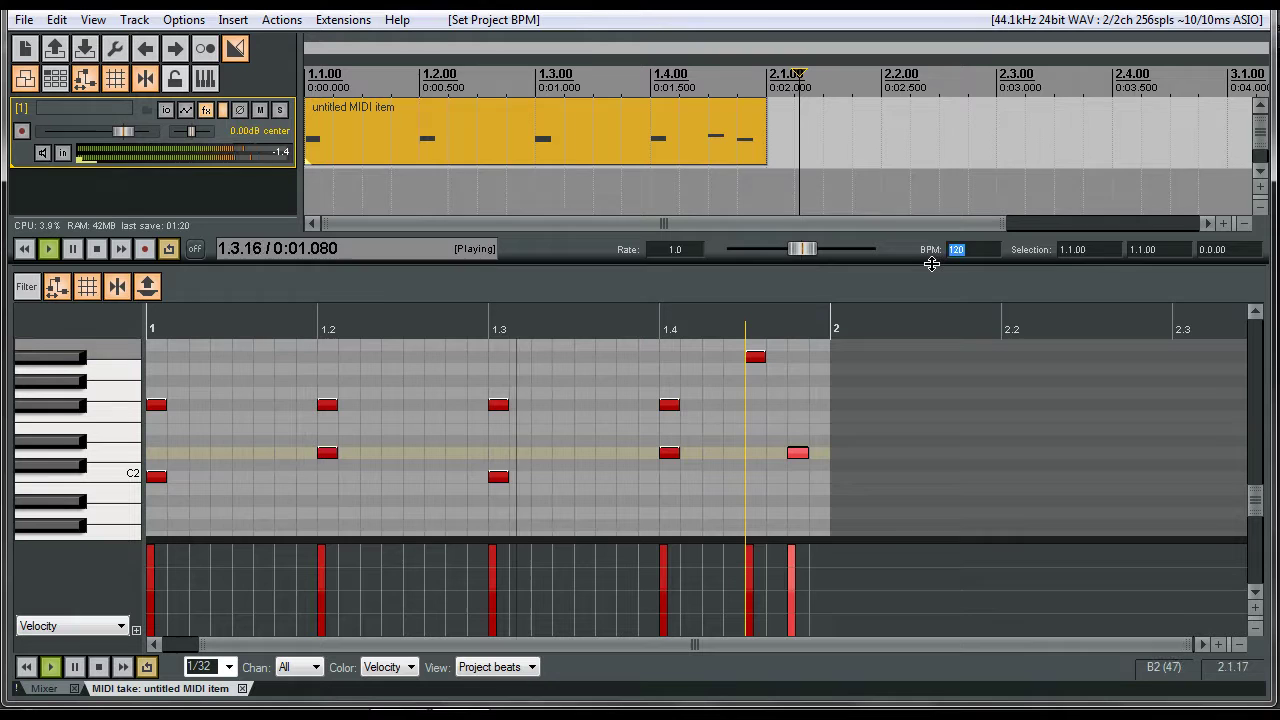
text(89)
key(Return)
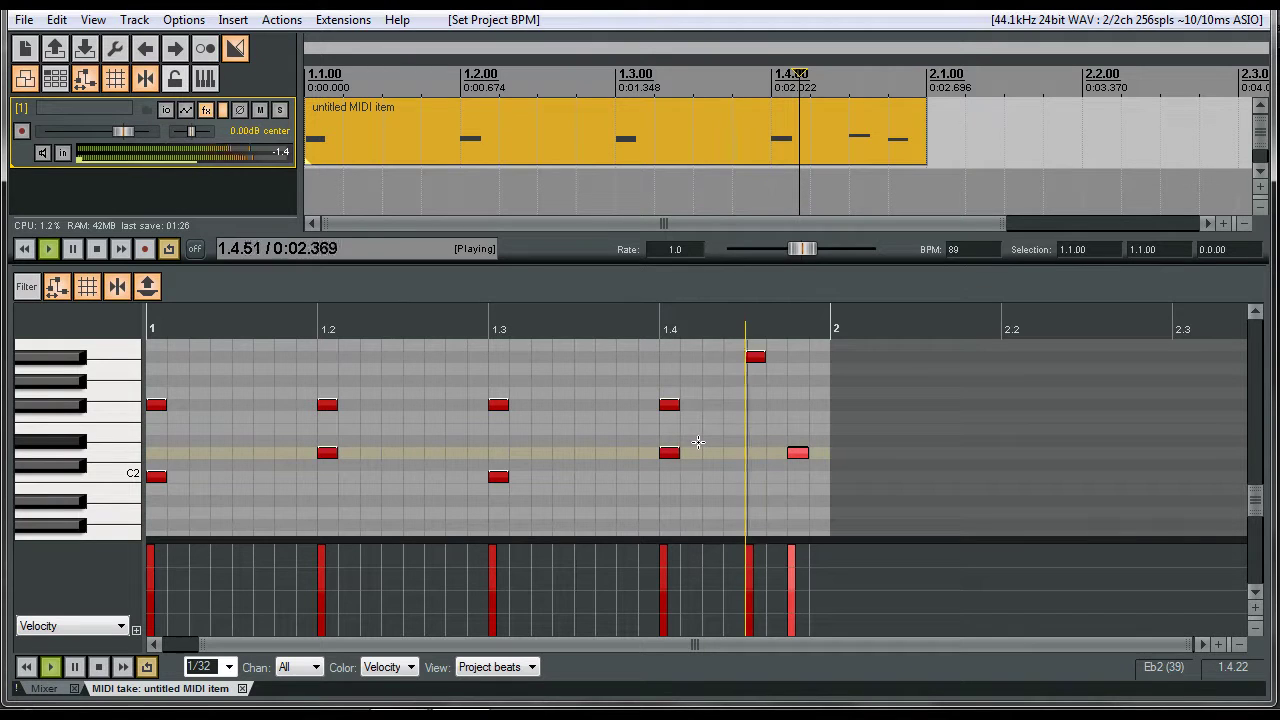
key(space)
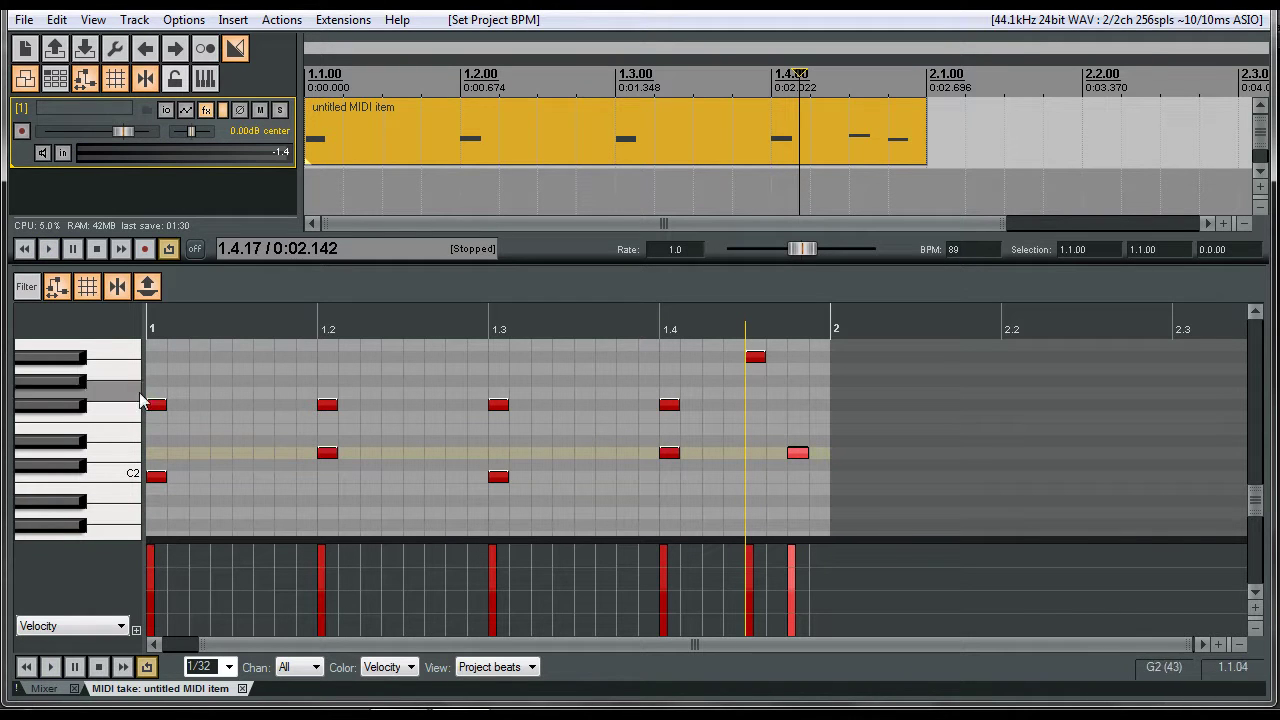
- Add top-row notes just after beats 1, 1.2 and 1.3, play the beat, and close the MIDI editor
click(58, 384)
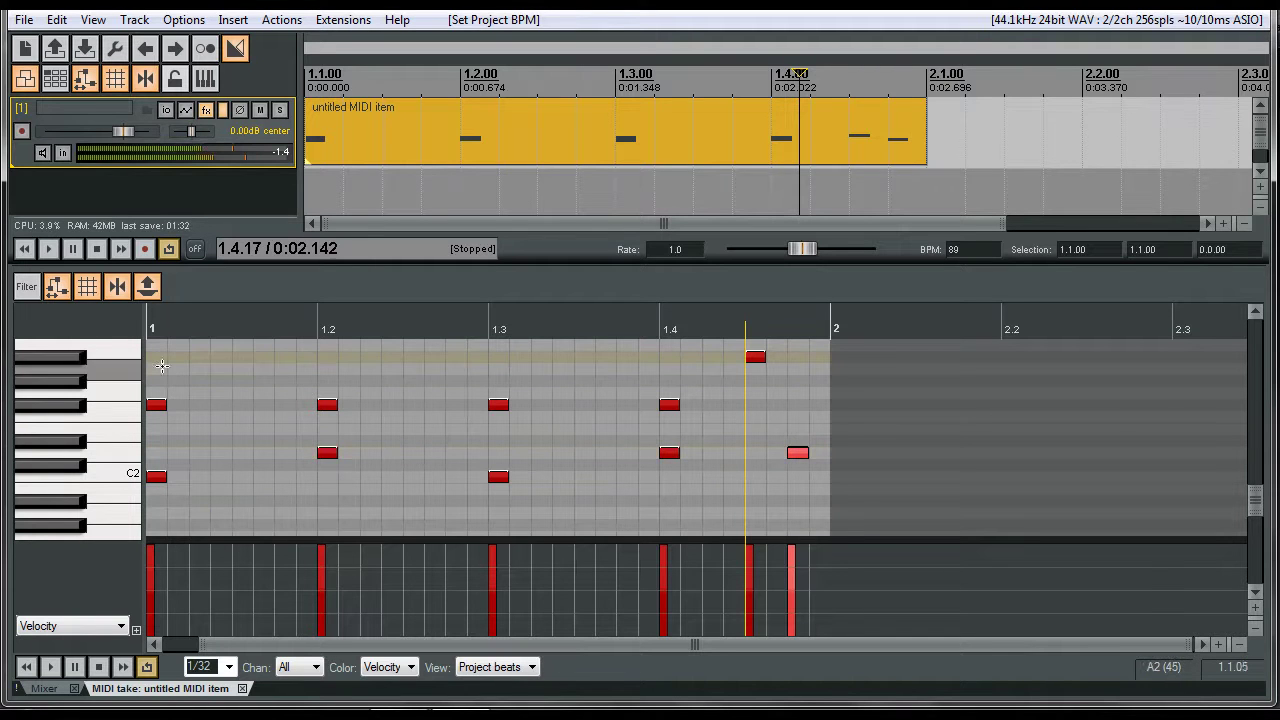
click(242, 368)
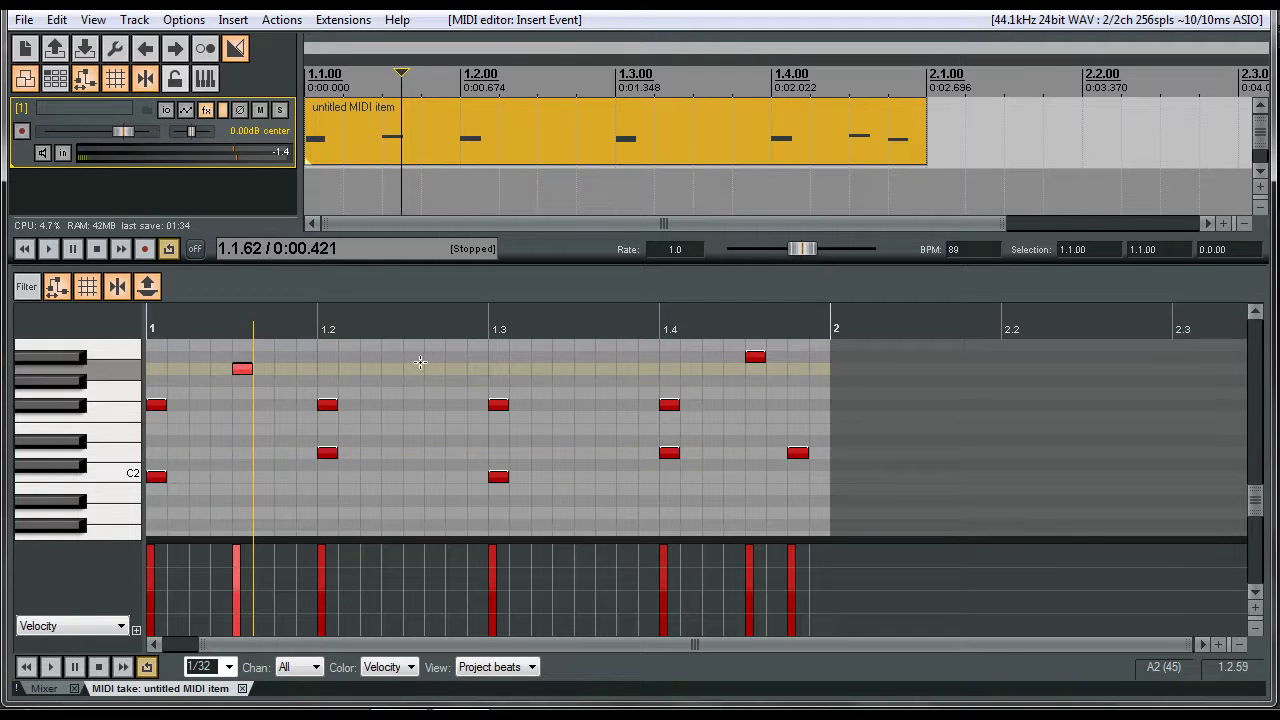
click(413, 368)
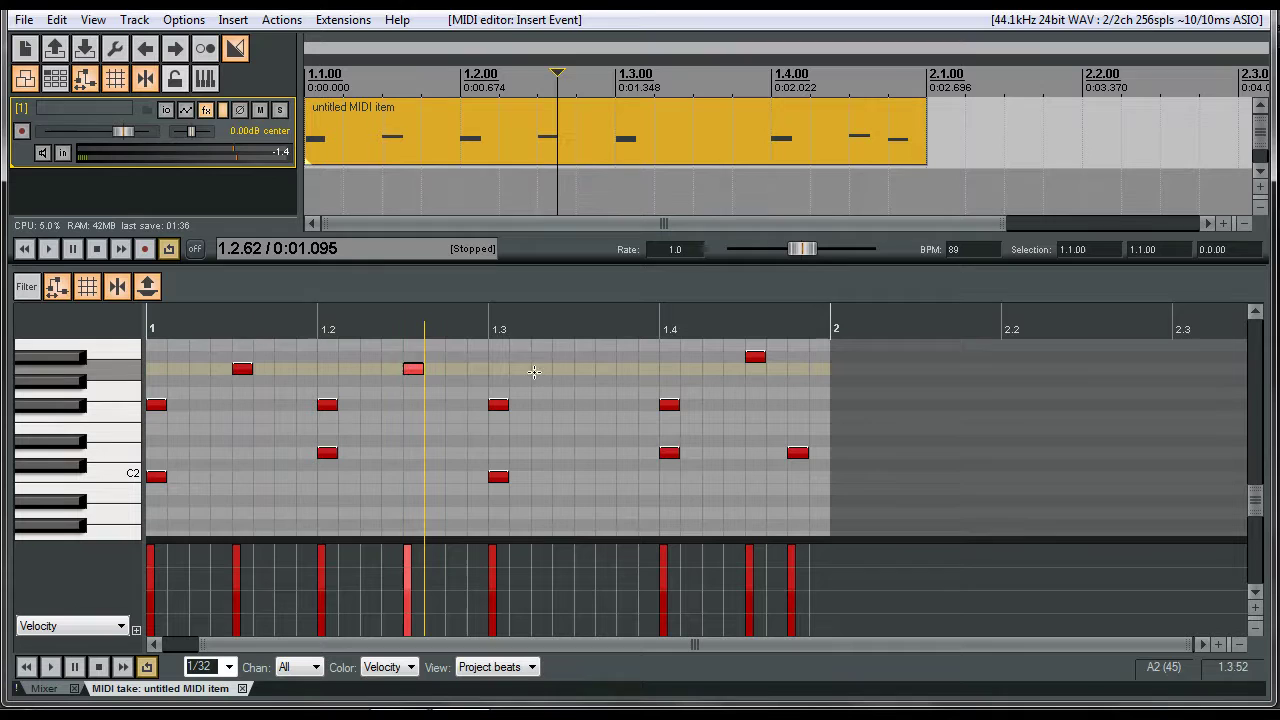
drag(242, 369, 242, 357)
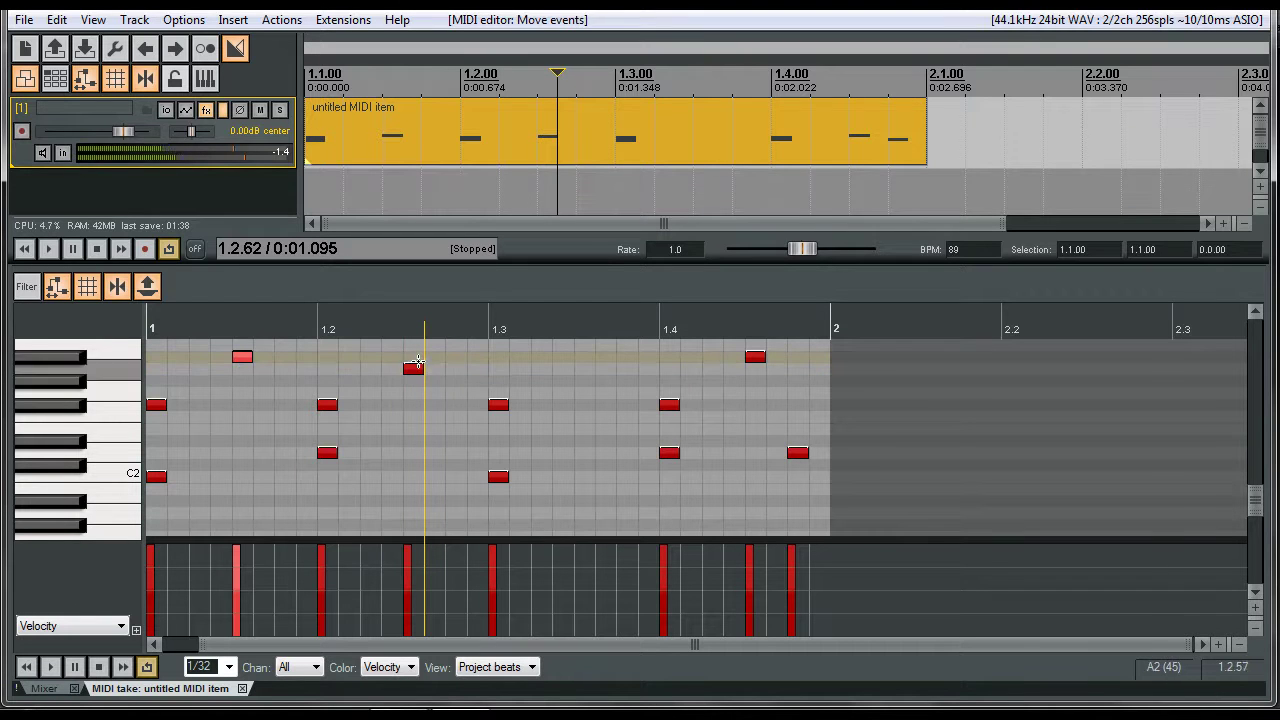
drag(414, 369, 414, 357)
click(597, 357)
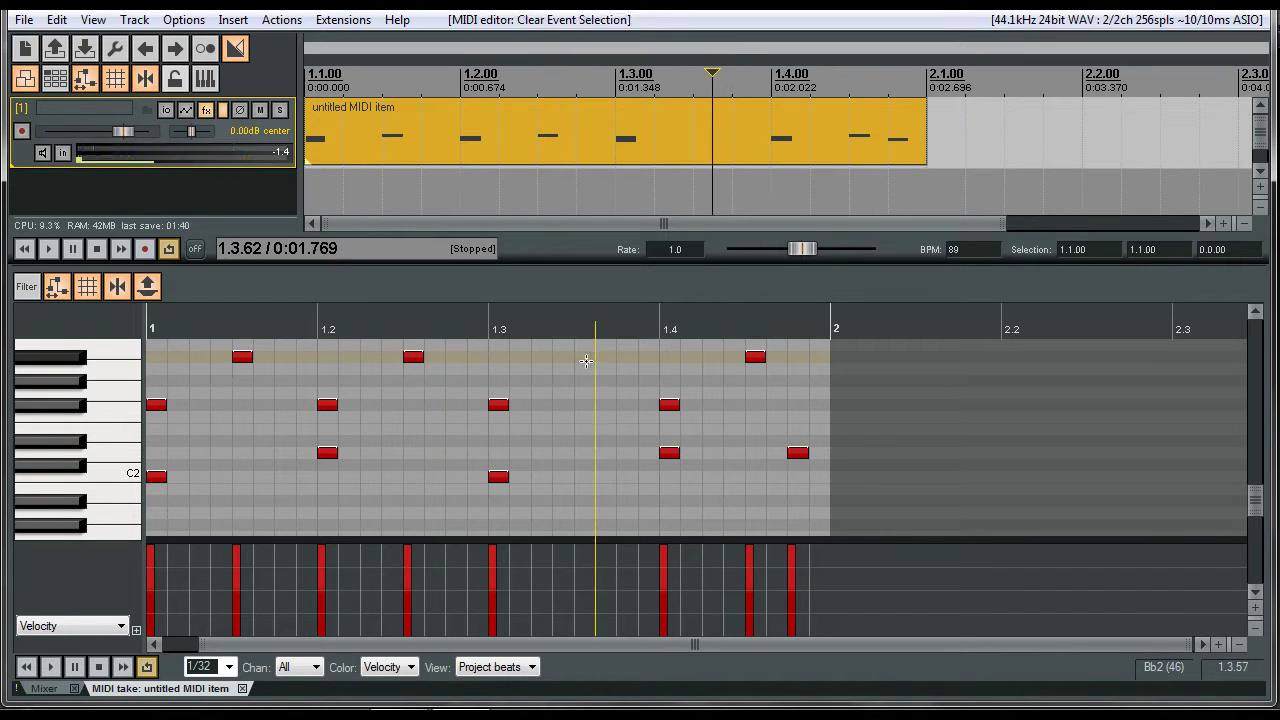
key(space)
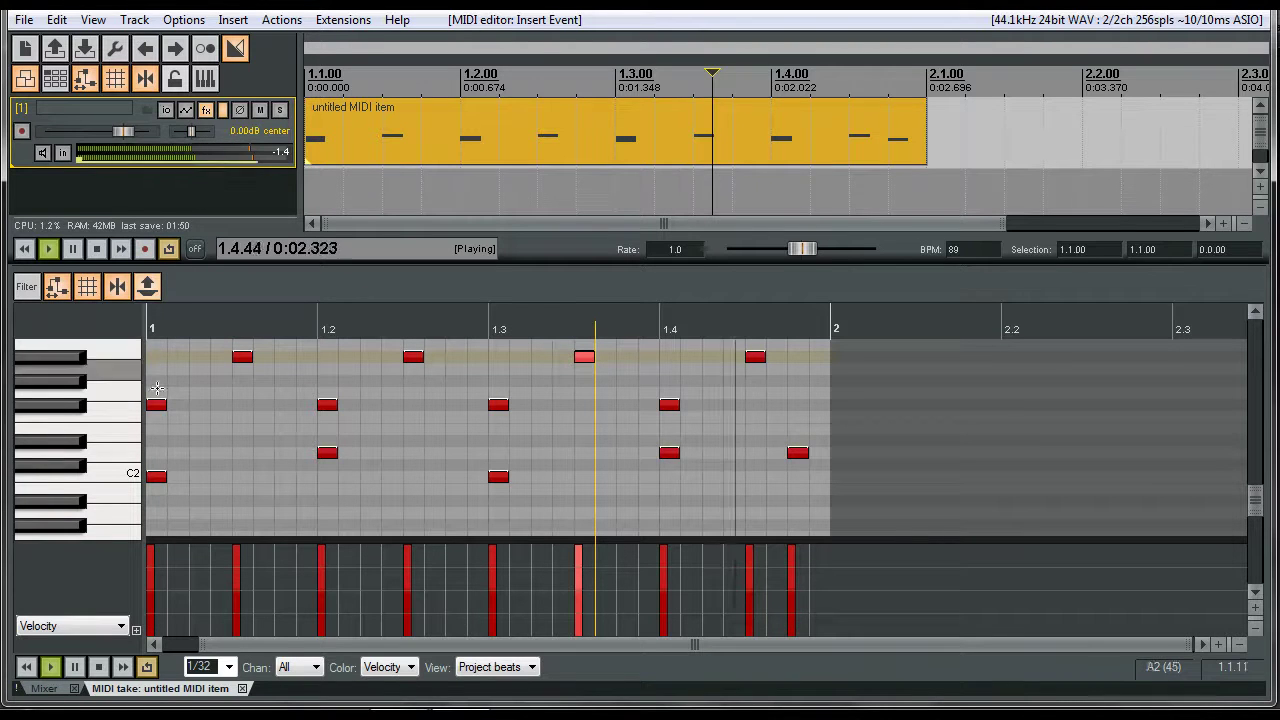
click(243, 688)
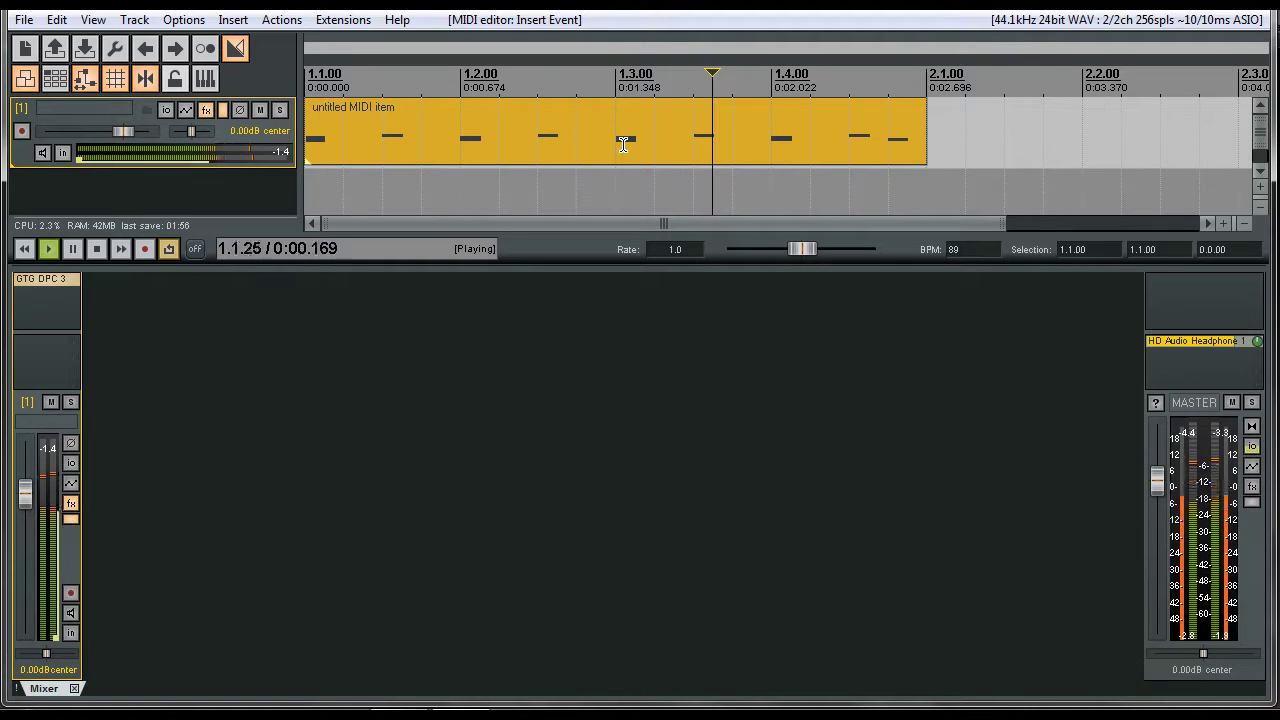
- Stop playback, zoom out, and drag the drum item's right edge to loop it to about bar 129
key(space)
scroll(620, 147, down, 6)
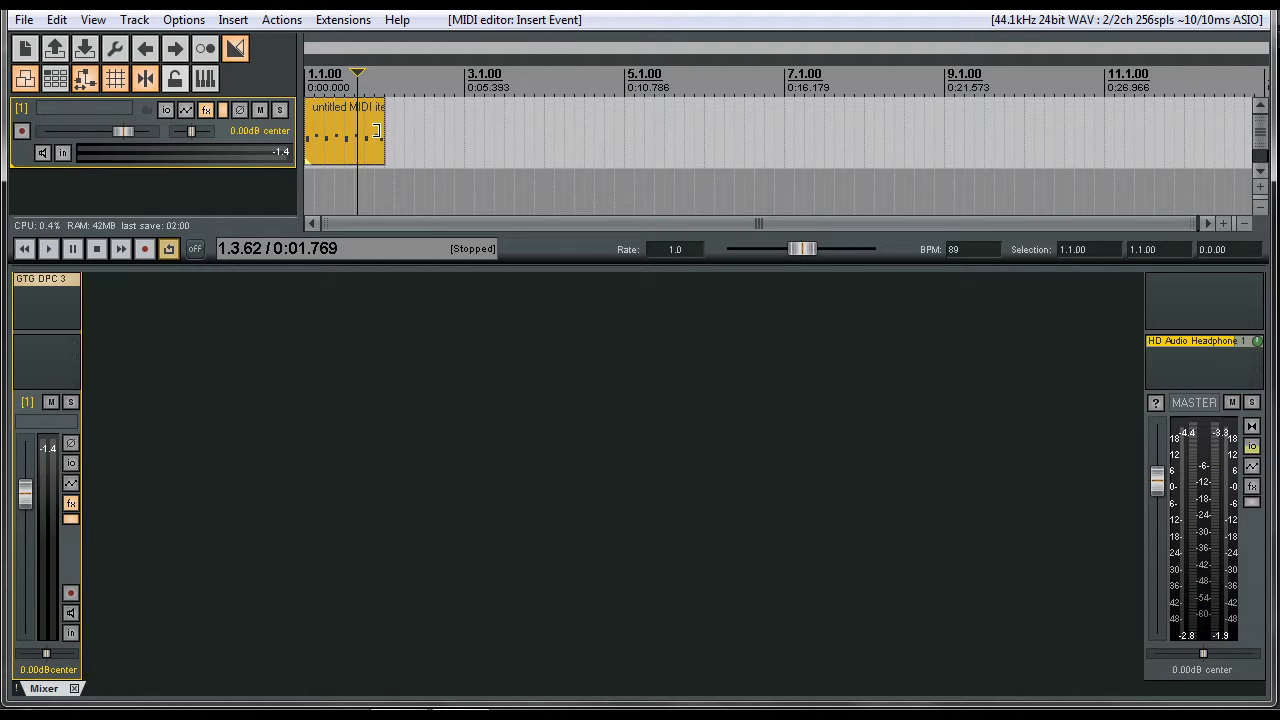
drag(376, 130, 957, 153)
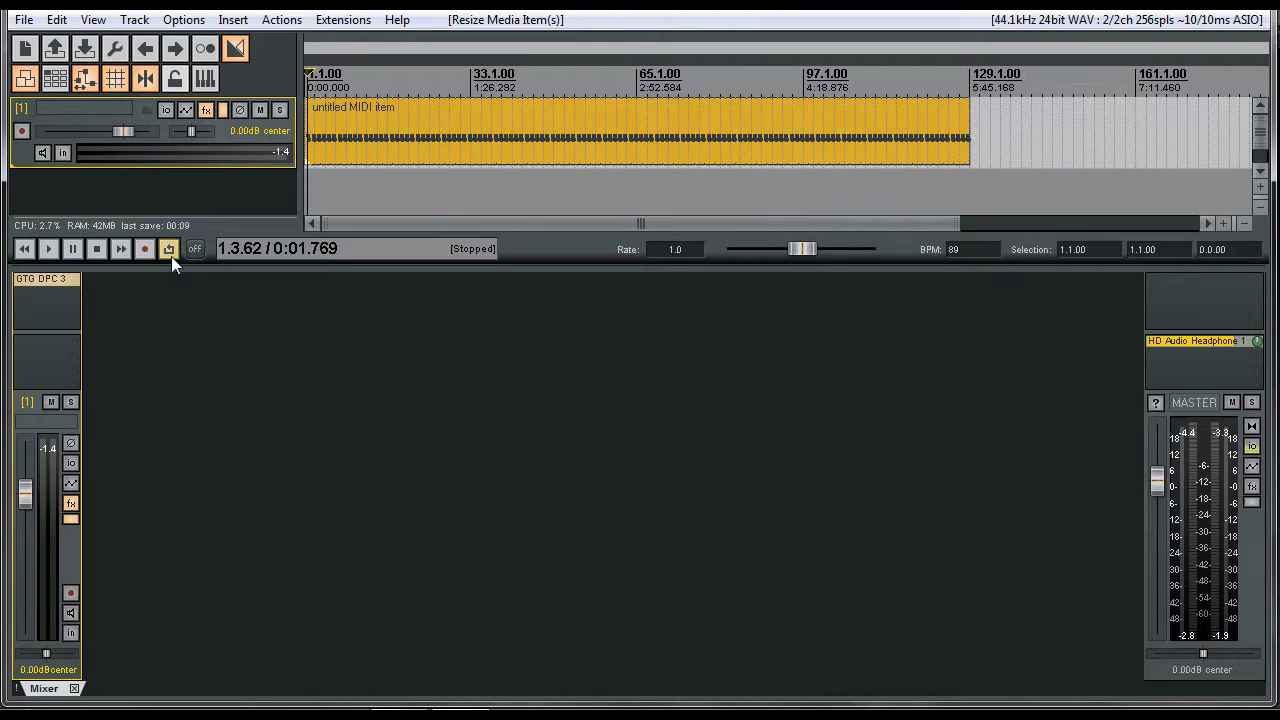
- Rewind and play the looped beat, trim the item to end at bar 128.1.00, then stop
click(25, 251)
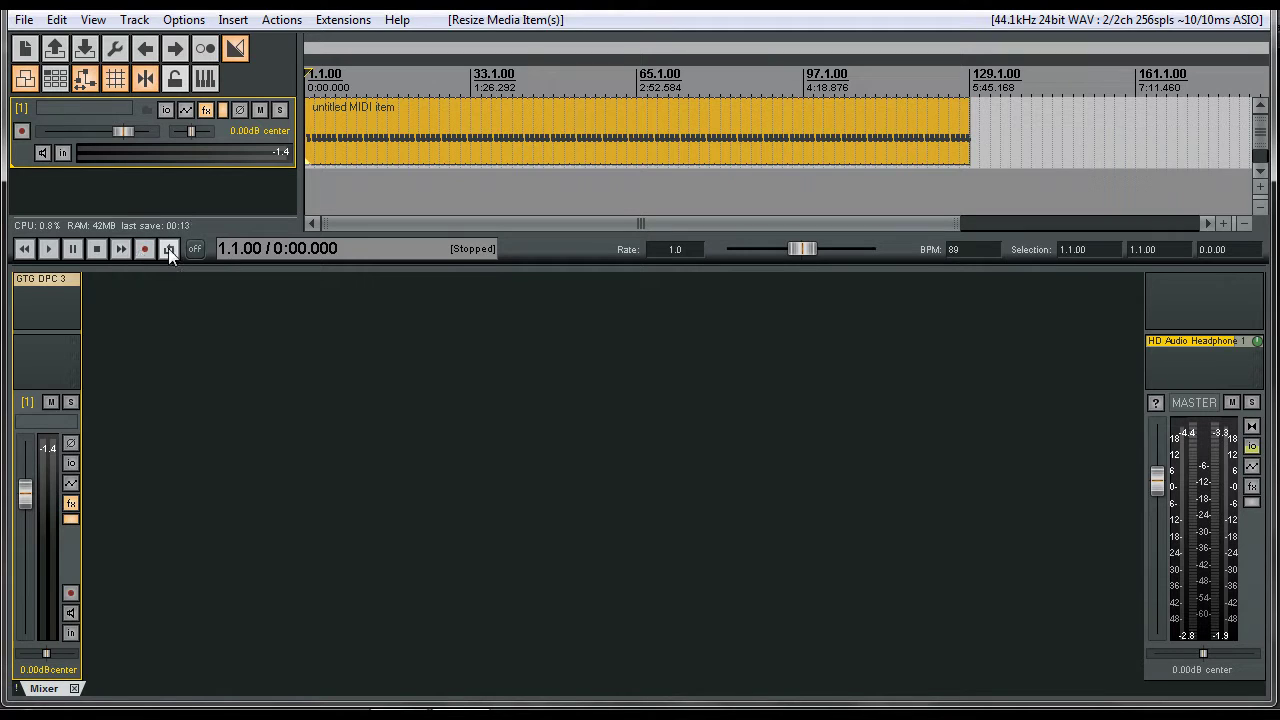
click(49, 251)
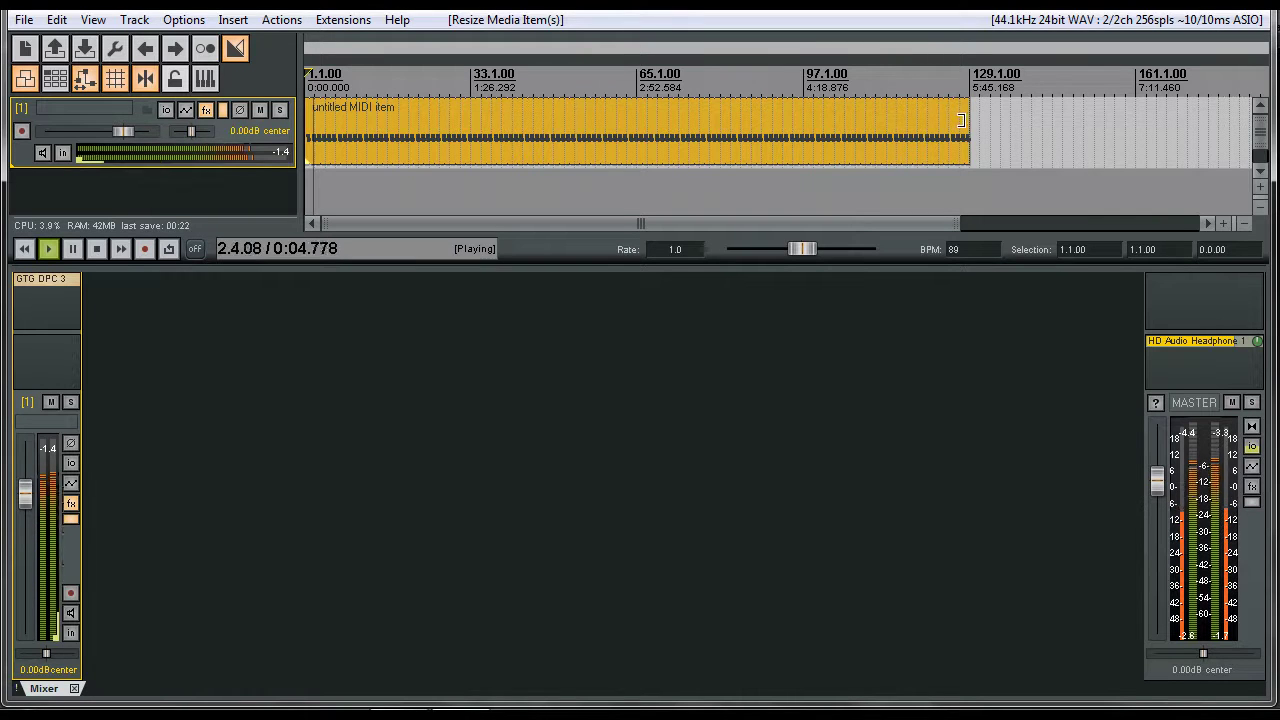
drag(968, 150, 966, 190)
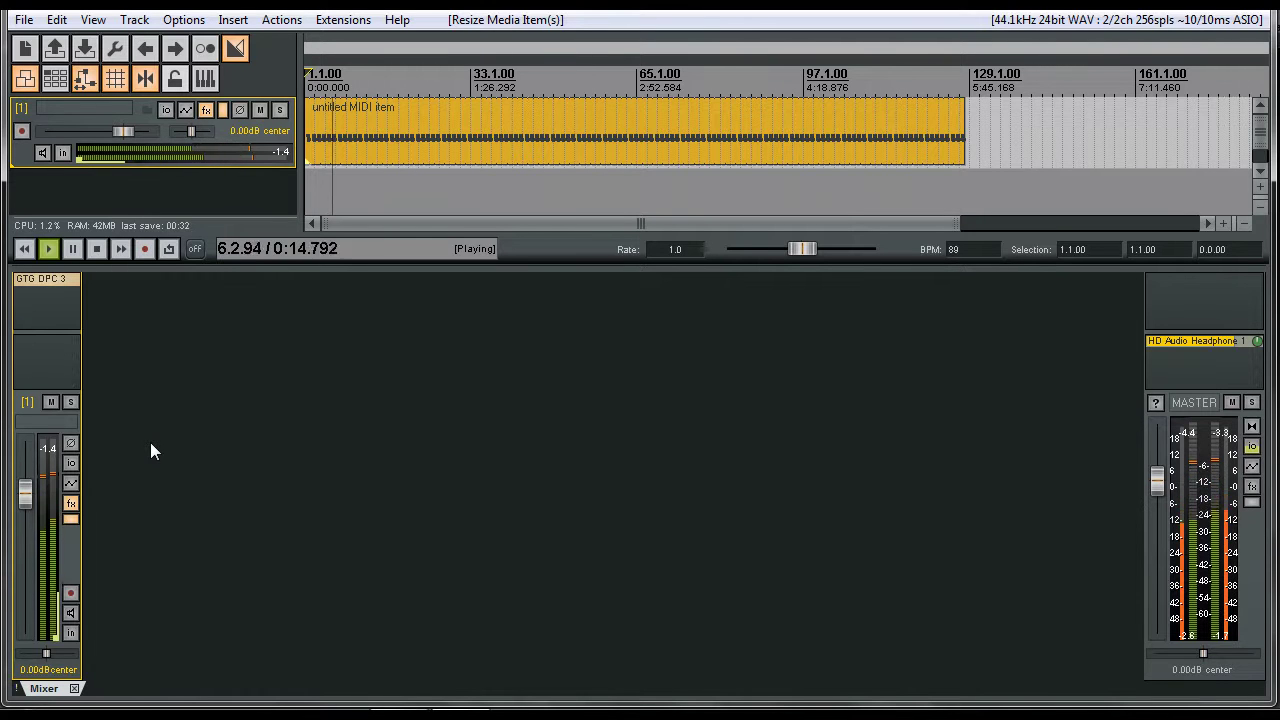
key(space)
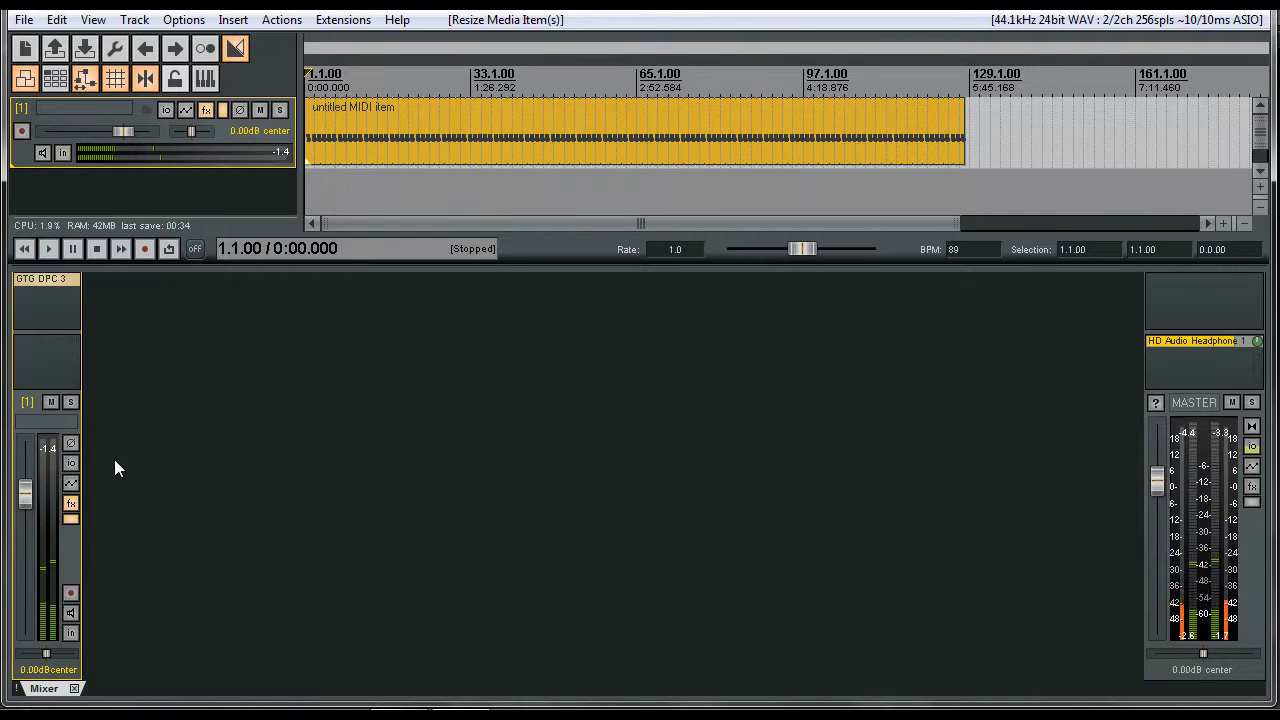